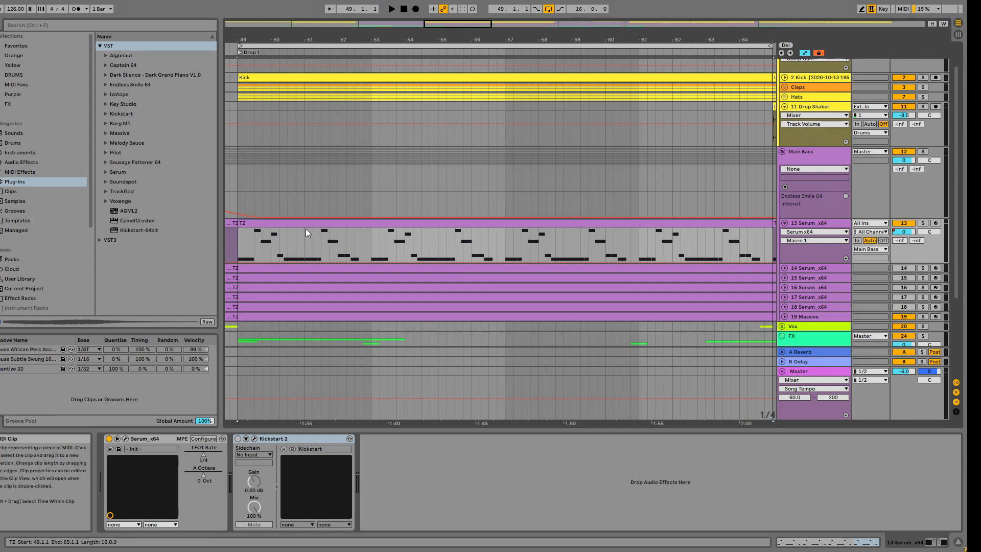
# Step: Play back part of the Drop 1 section to hear the bassline, and stop the playback
pyautogui.click(392, 9)
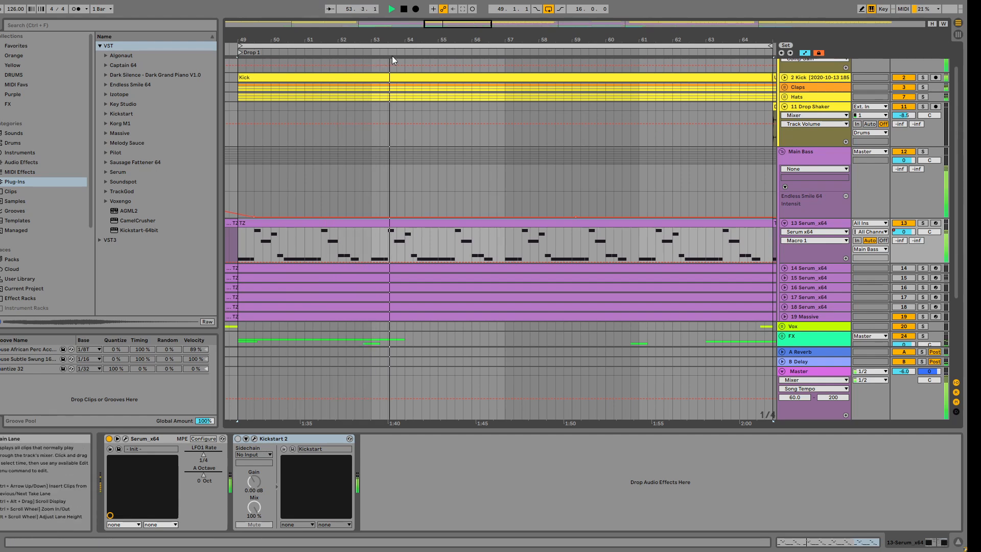
pyautogui.click(405, 10)
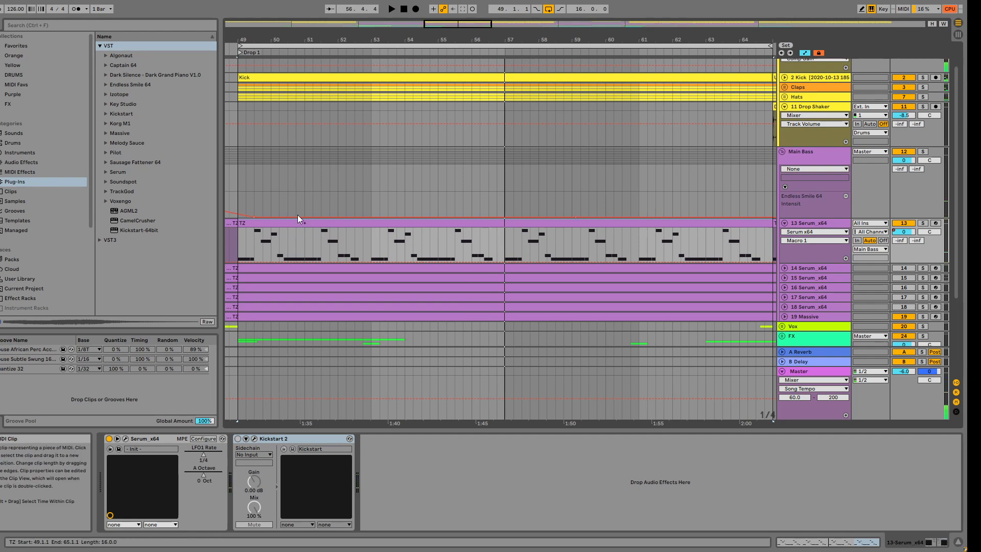
# Step: Open the Serum synth on track 13, place its window higher up, and initialise the preset
pyautogui.click(125, 438)
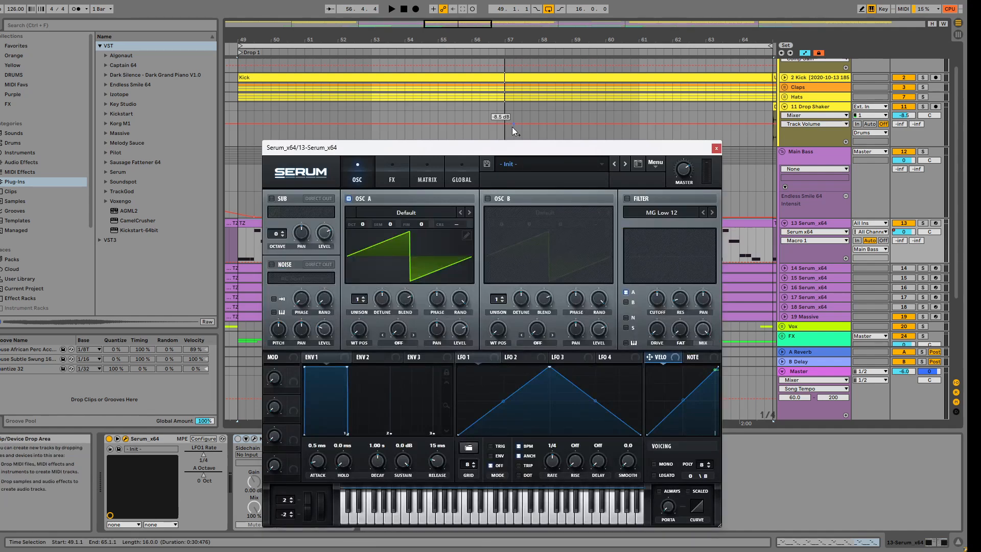
pyautogui.moveTo(512, 149); pyautogui.dragTo(499, 75)
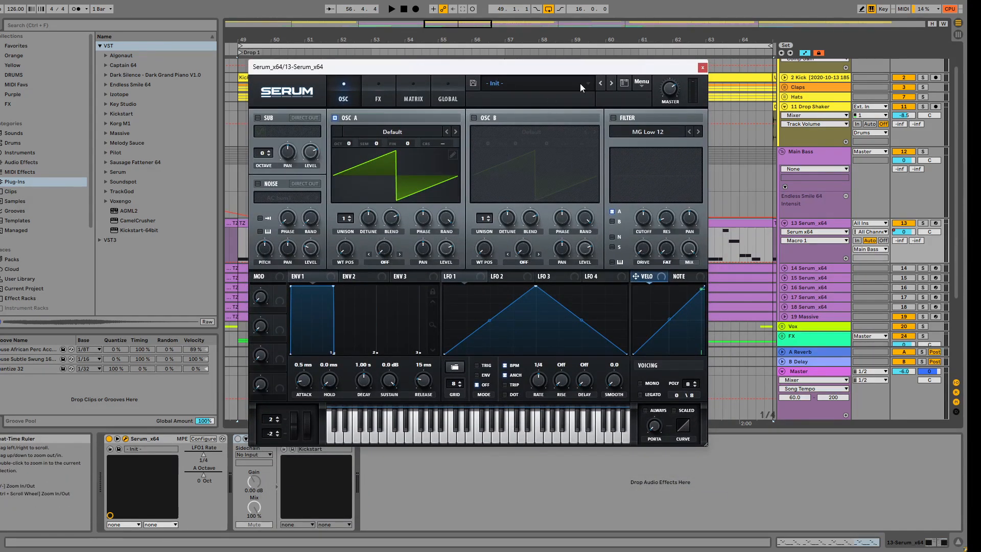
pyautogui.click(638, 83)
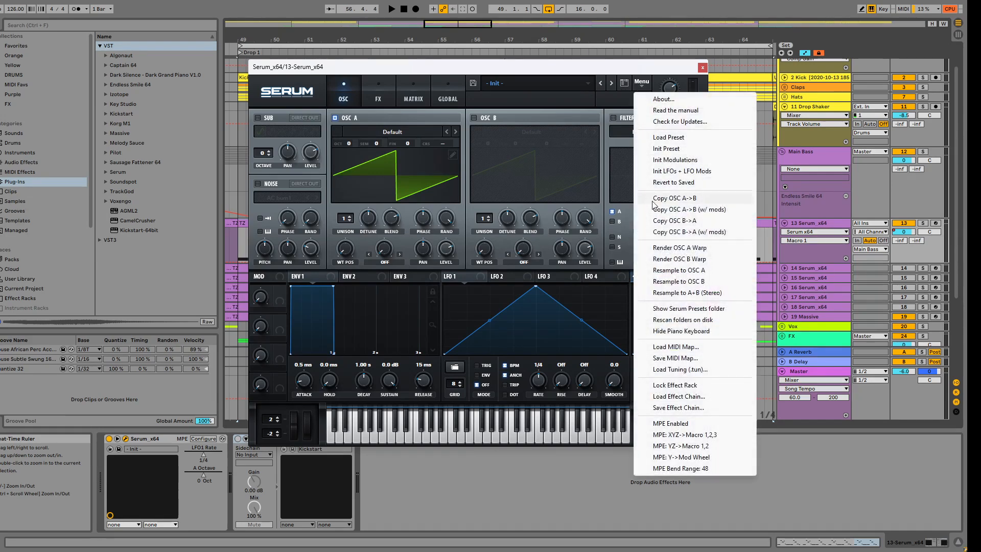
pyautogui.click(678, 149)
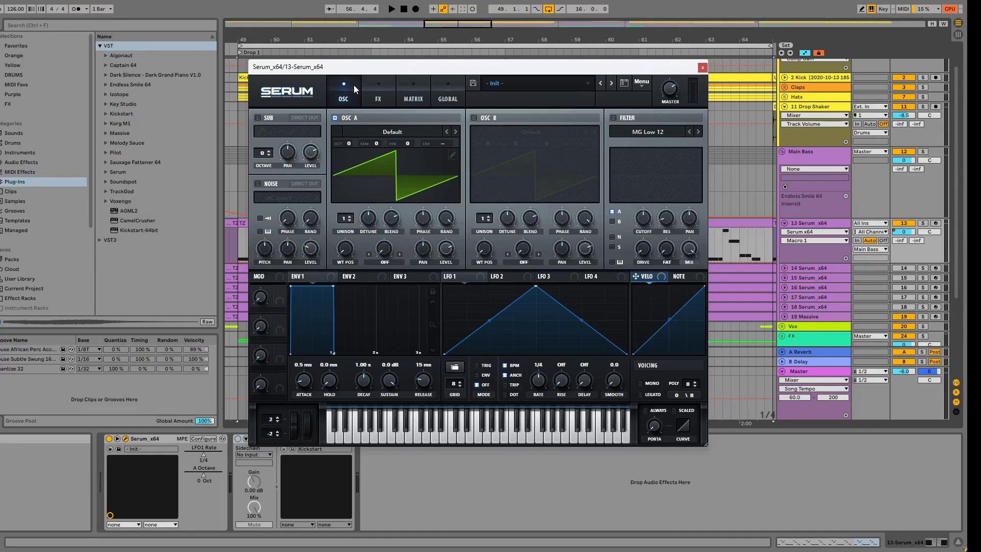
# Step: Load the analog Basic Shapes wavetable into oscillator A and set its octave to -1
pyautogui.click(388, 134)
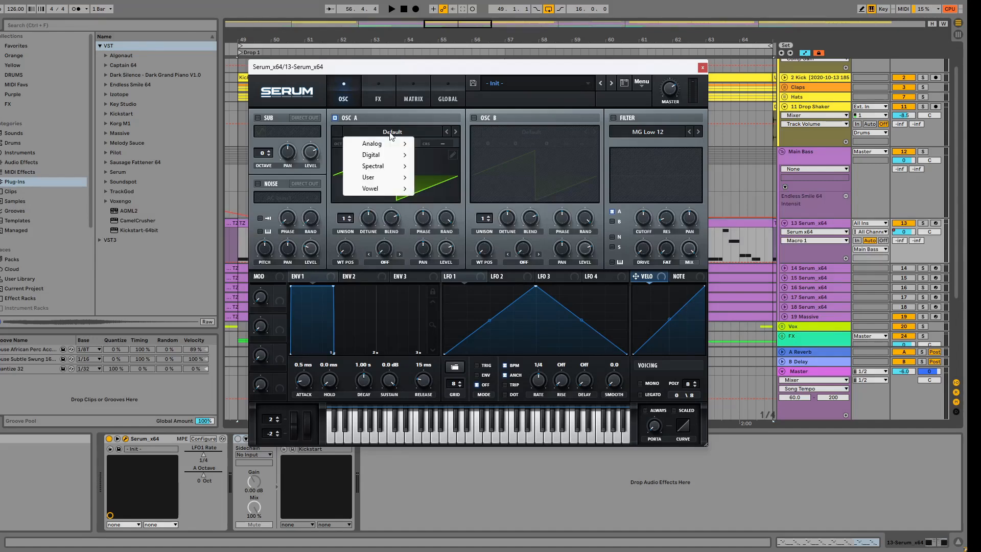
pyautogui.moveTo(386, 143)
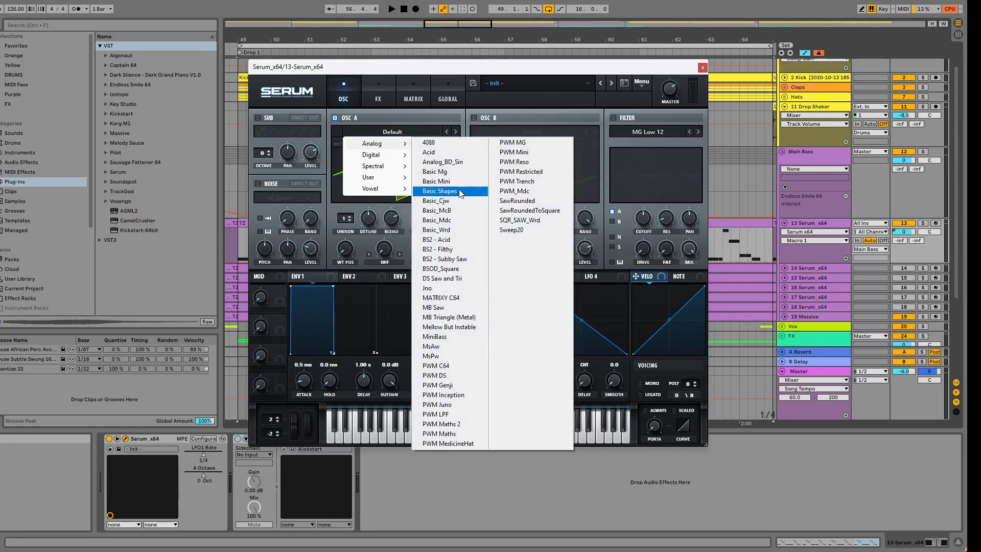
pyautogui.click(439, 193)
pyautogui.moveTo(345, 248); pyautogui.dragTo(335, 266)
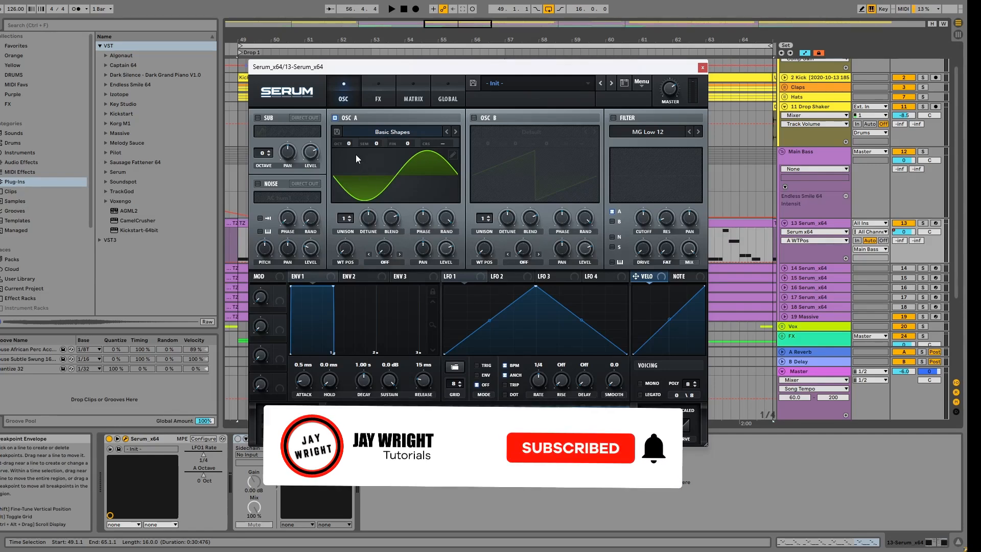
pyautogui.moveTo(351, 141); pyautogui.dragTo(350, 154)
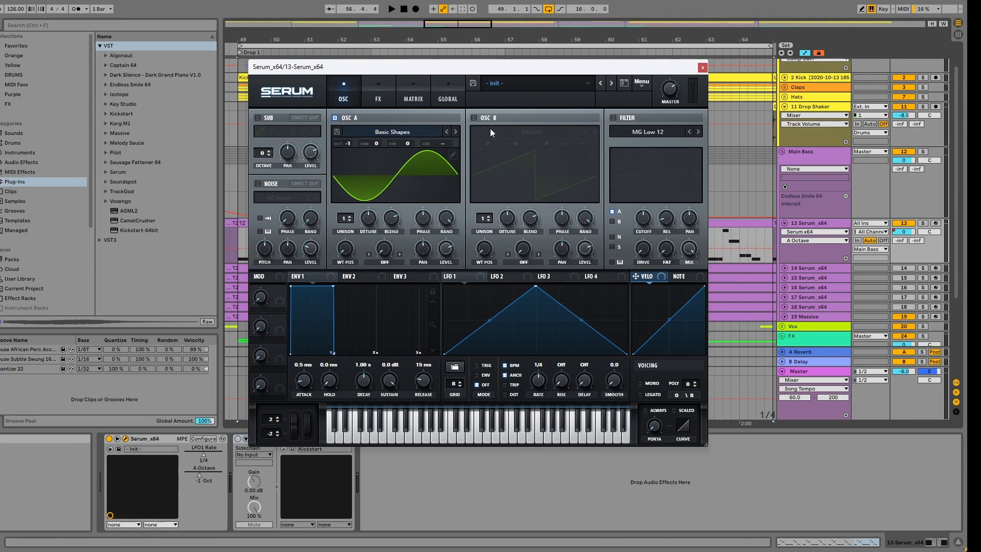
# Step: Open the TZ clip on track 13 in the MIDI note editor, moving the Serum window out of the way
pyautogui.moveTo(498, 67); pyautogui.dragTo(604, 57)
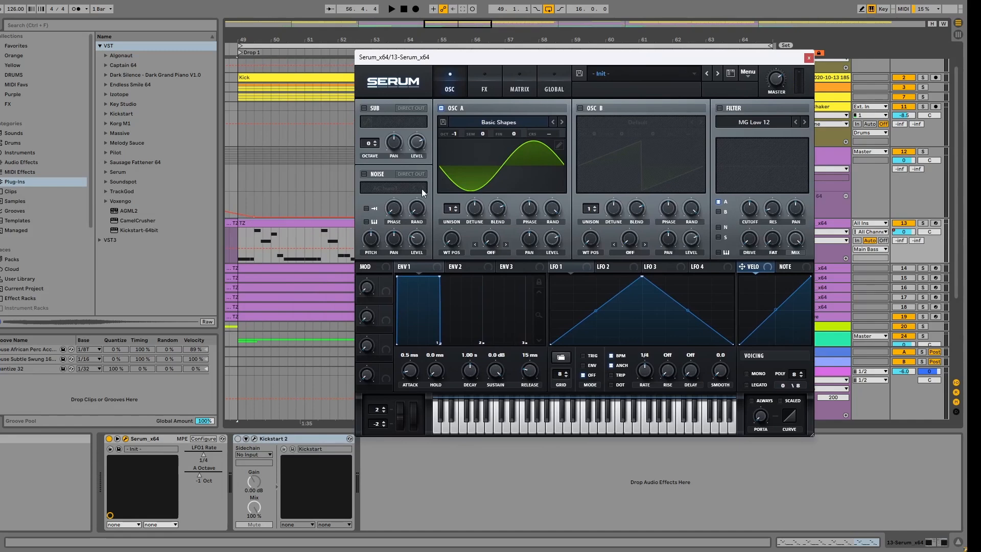
pyautogui.doubleClick(320, 228)
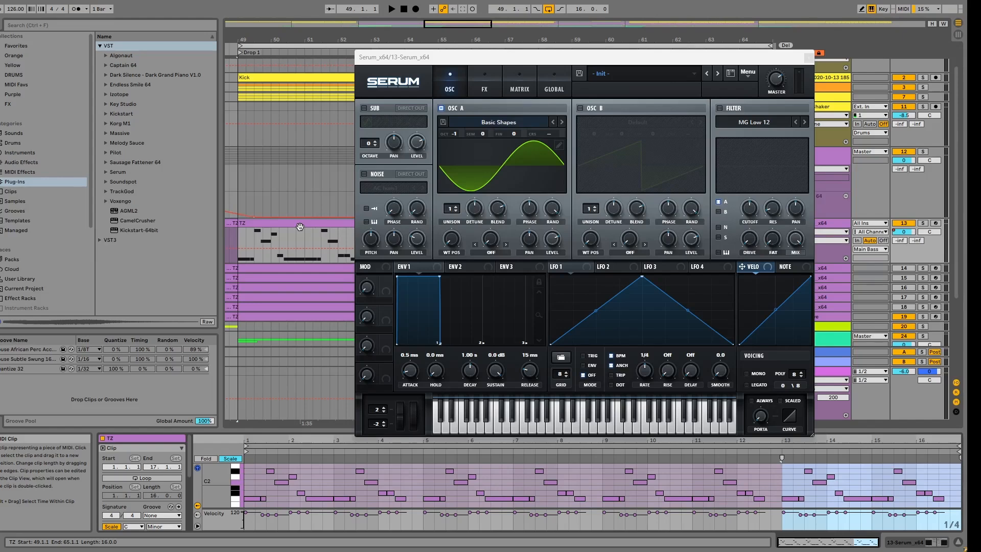
pyautogui.moveTo(501, 61); pyautogui.dragTo(454, 94)
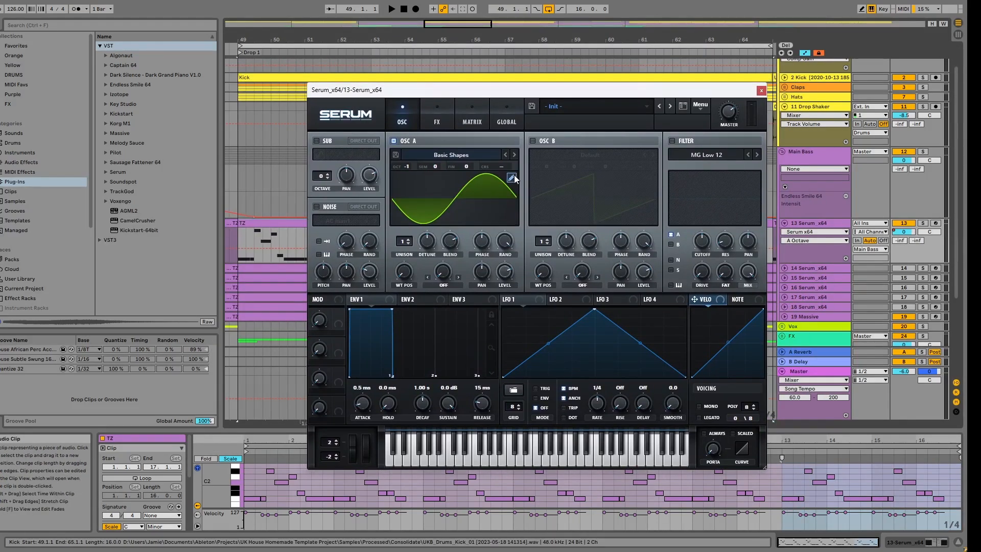
# Step: Enable oscillator B with the analog Basic Shapes wavetable, turn its level down and set its octave to +1
pyautogui.click(509, 273)
pyautogui.click(533, 141)
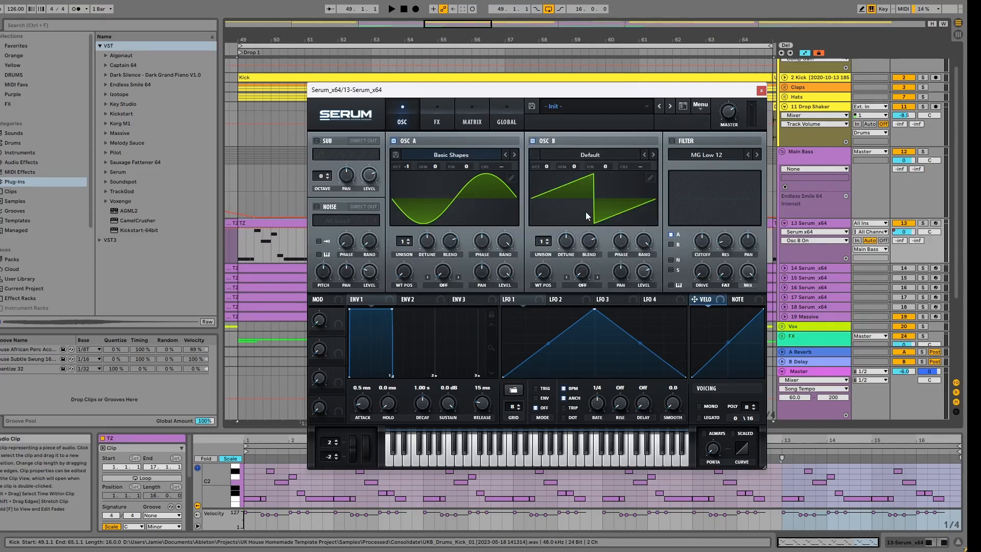
pyautogui.click(564, 183)
pyautogui.moveTo(592, 168)
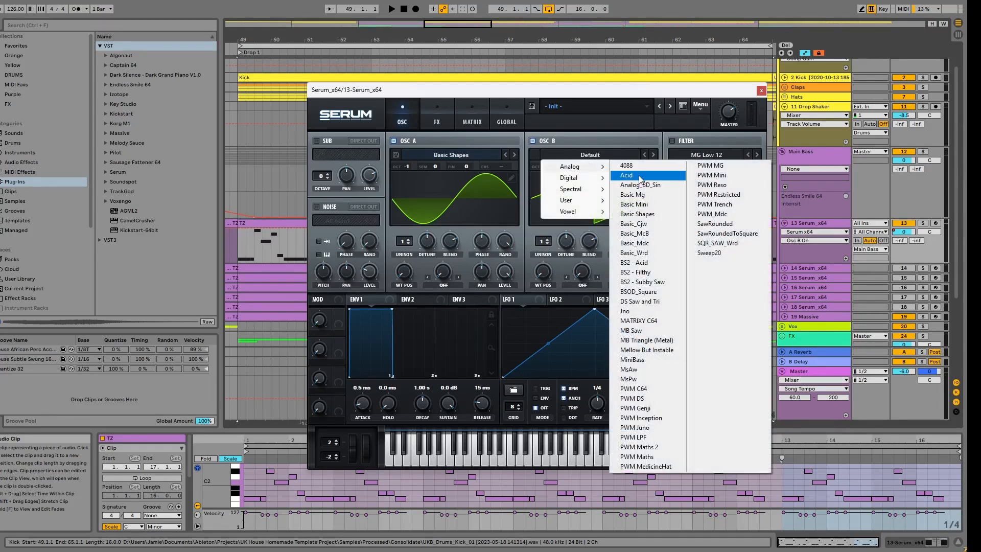
pyautogui.click(647, 214)
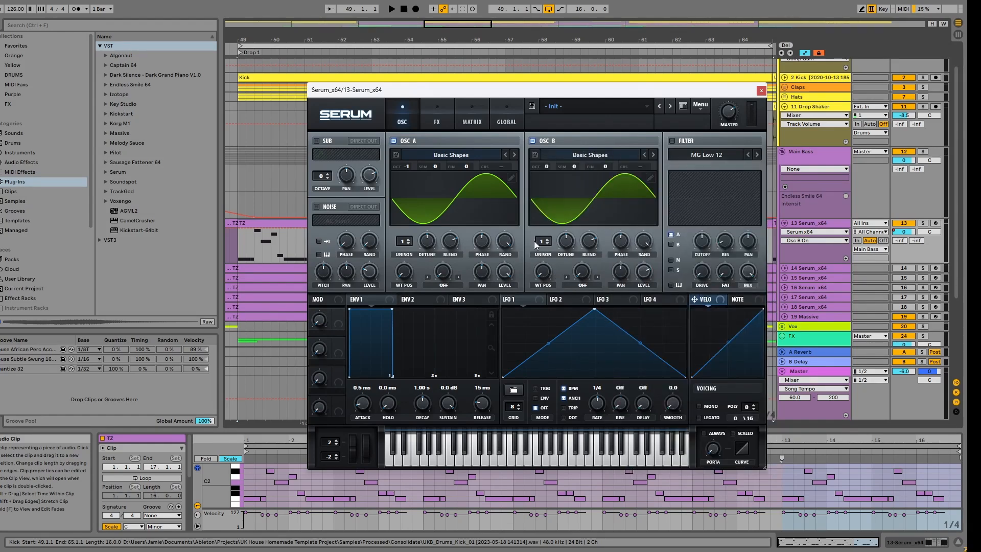
pyautogui.moveTo(637, 277); pyautogui.dragTo(636, 289)
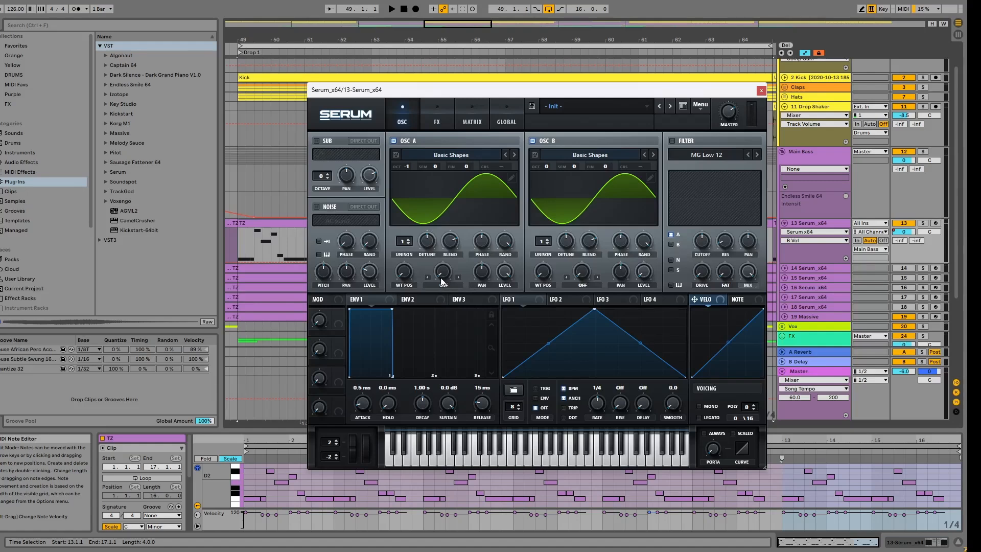
pyautogui.moveTo(545, 165); pyautogui.dragTo(550, 160)
# Step: Set oscillator A's warp mode to FM (from B), try its warp amount and audition the drop
pyautogui.click(444, 285)
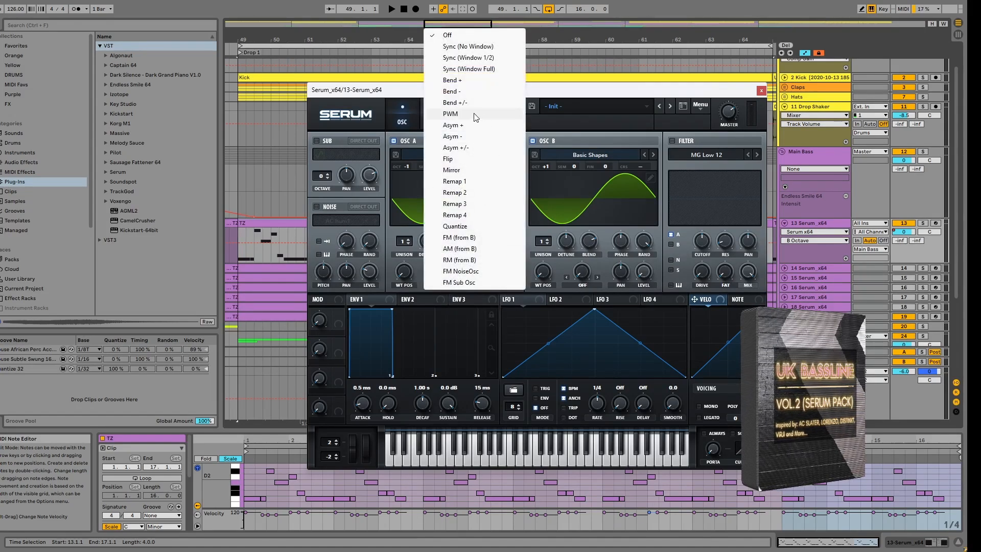
pyautogui.click(458, 237)
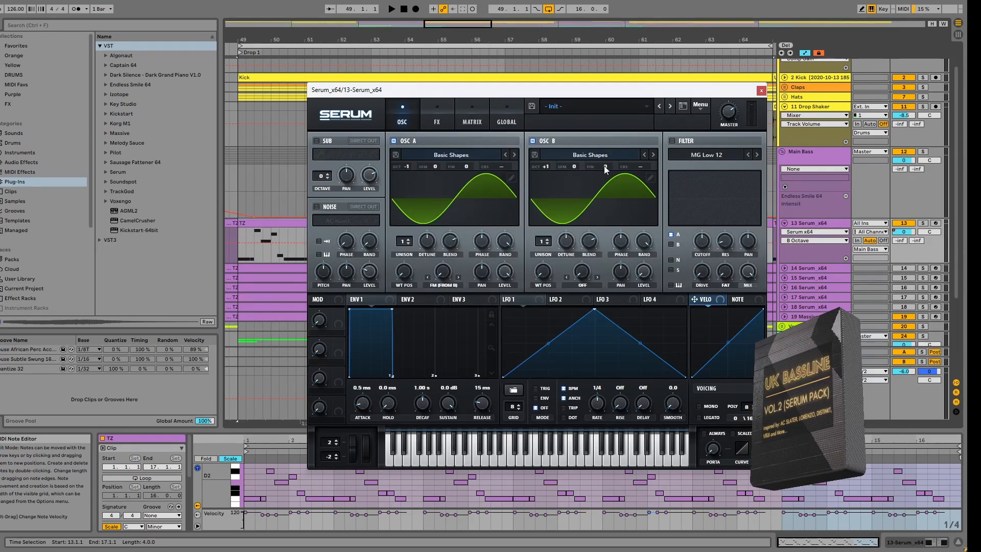
pyautogui.moveTo(442, 271); pyautogui.dragTo(448, 242)
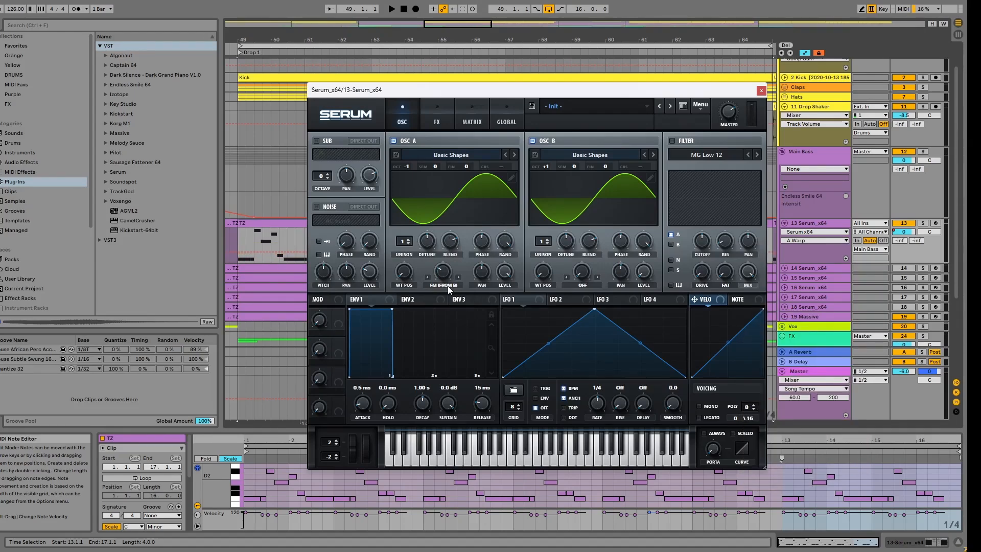
pyautogui.click(390, 9)
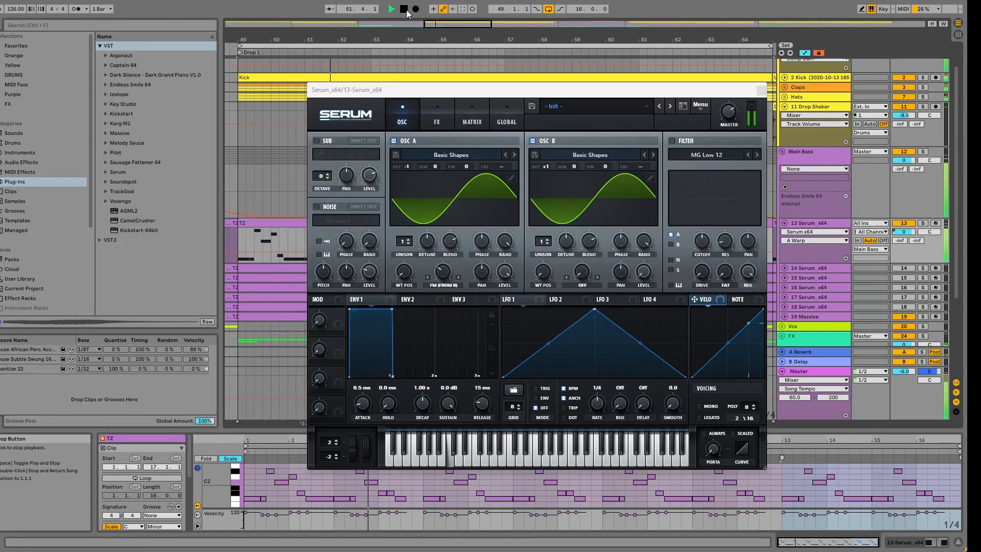
pyautogui.click(405, 10)
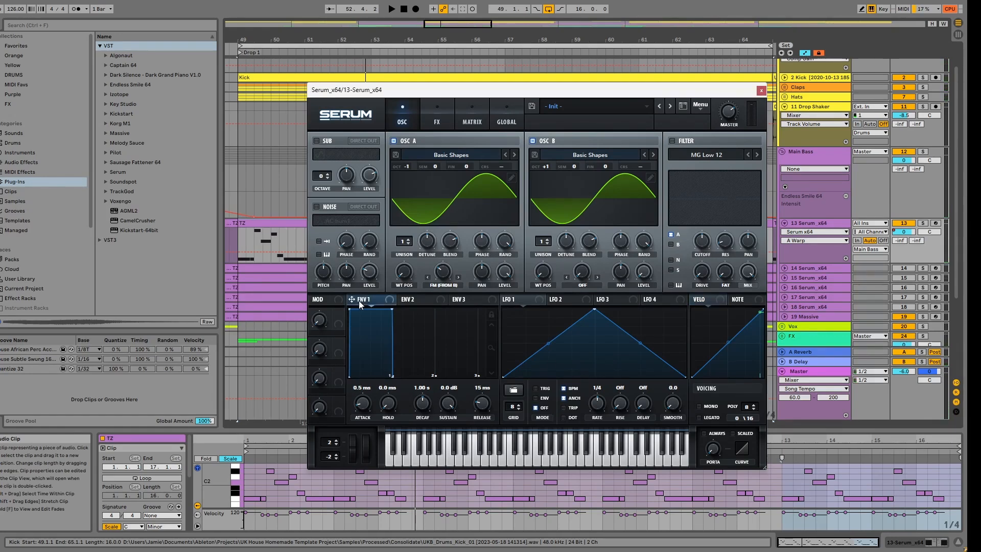
# Step: Shape envelope 1 with a 12 ms attack, 330 ms decay and sustain at -oo dB
pyautogui.moveTo(392, 310); pyautogui.dragTo(363, 431)
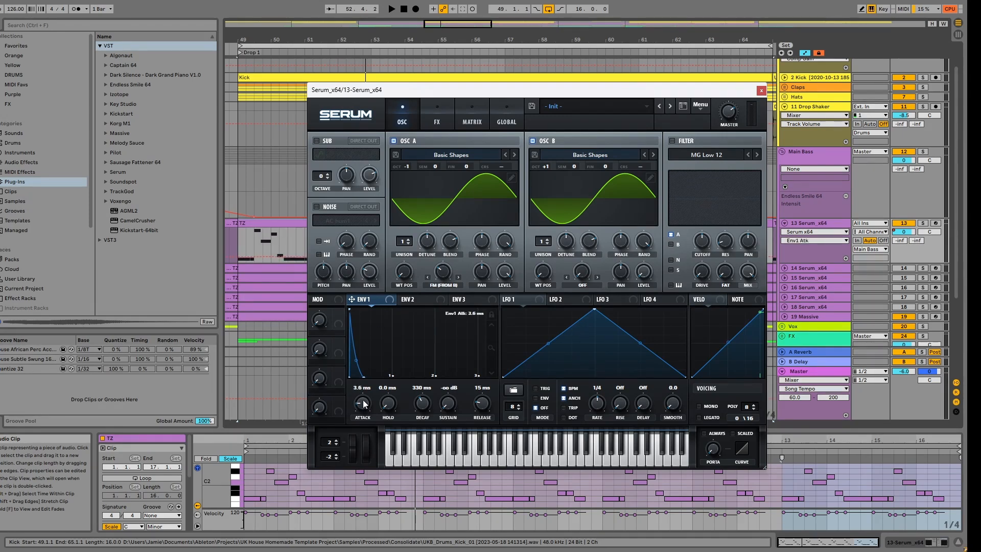
pyautogui.moveTo(361, 393); pyautogui.dragTo(362, 398)
pyautogui.moveTo(360, 393); pyautogui.dragTo(359, 392)
# Step: Modulate oscillator A's FM warp with envelope 1 and fine-tune the modulation depth and warp amount during playback
pyautogui.moveTo(434, 263); pyautogui.dragTo(436, 305)
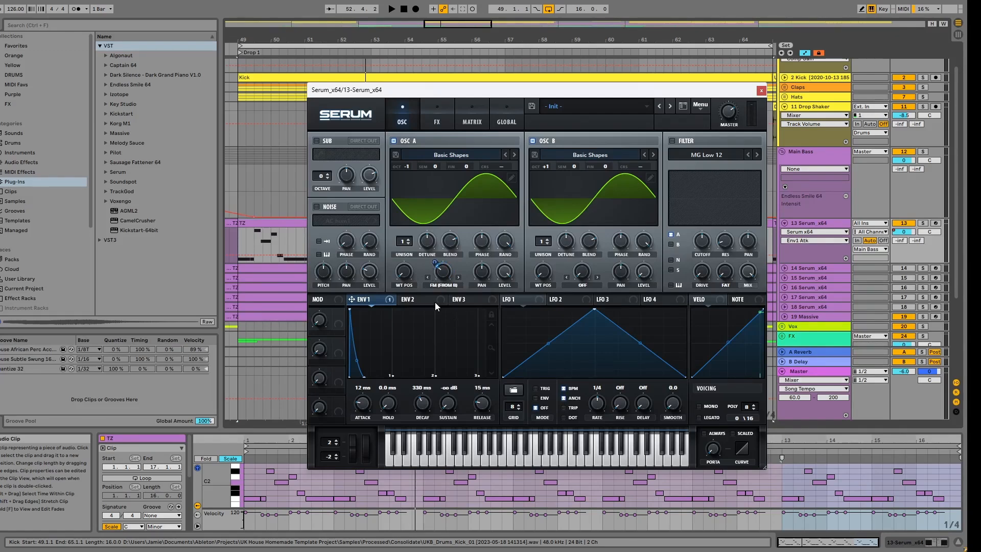
pyautogui.click(391, 9)
pyautogui.moveTo(435, 264); pyautogui.dragTo(436, 261)
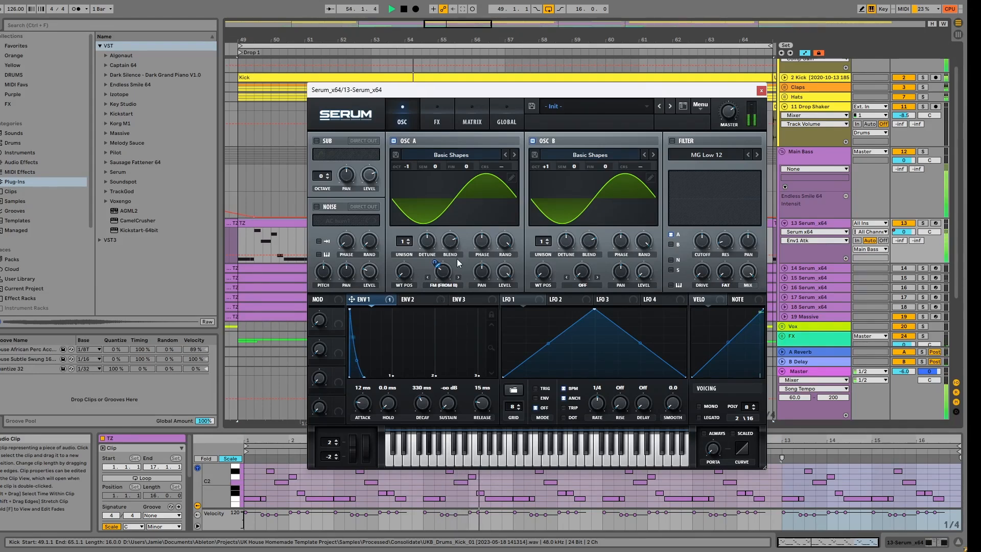
pyautogui.moveTo(438, 260)
pyautogui.mouseDown()
pyautogui.moveTo(438, 247)
pyautogui.moveTo(442, 267)
pyautogui.mouseUp()
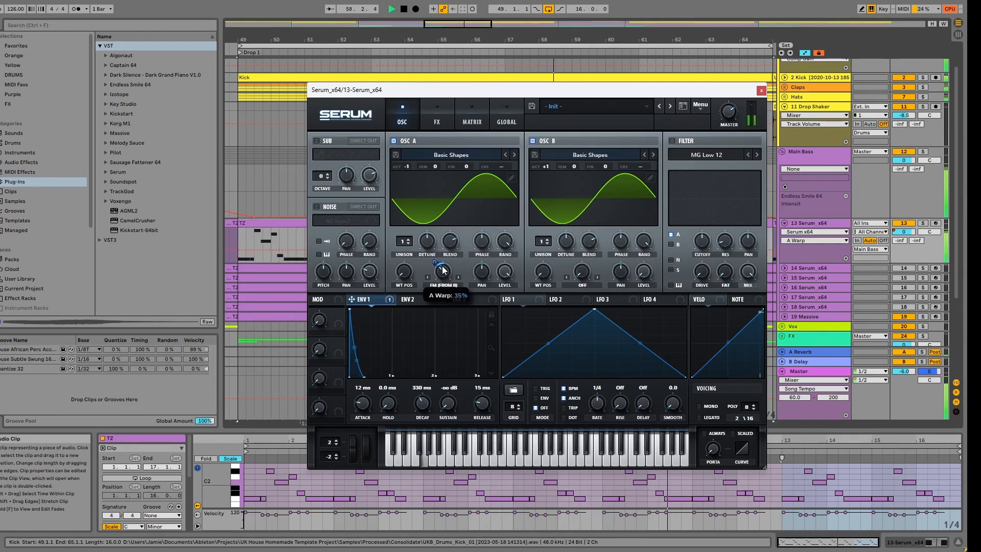
pyautogui.moveTo(444, 258)
pyautogui.mouseDown()
pyautogui.moveTo(446, 285)
pyautogui.moveTo(436, 264)
pyautogui.mouseUp()
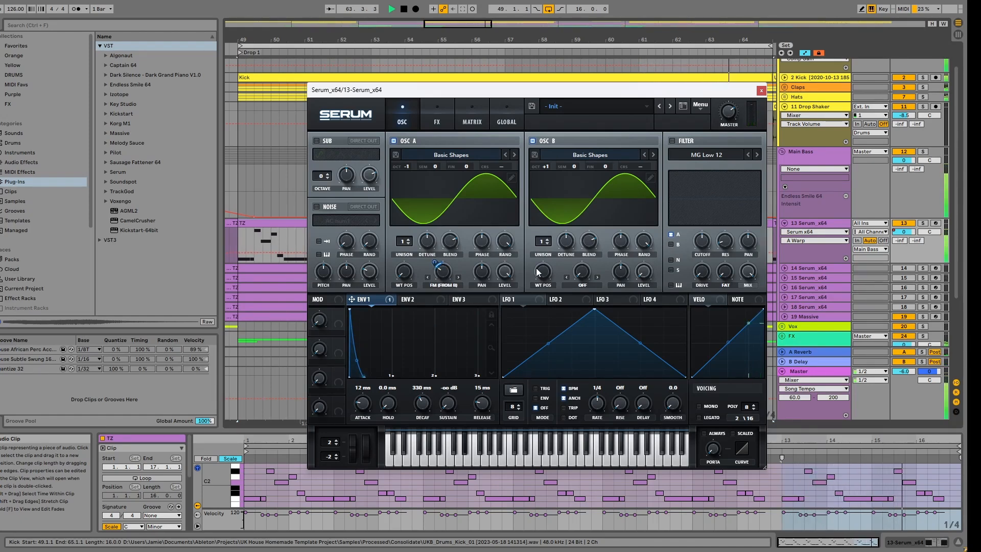
# Step: Switch Serum's voicing to mono and stop the playback
pyautogui.click(698, 407)
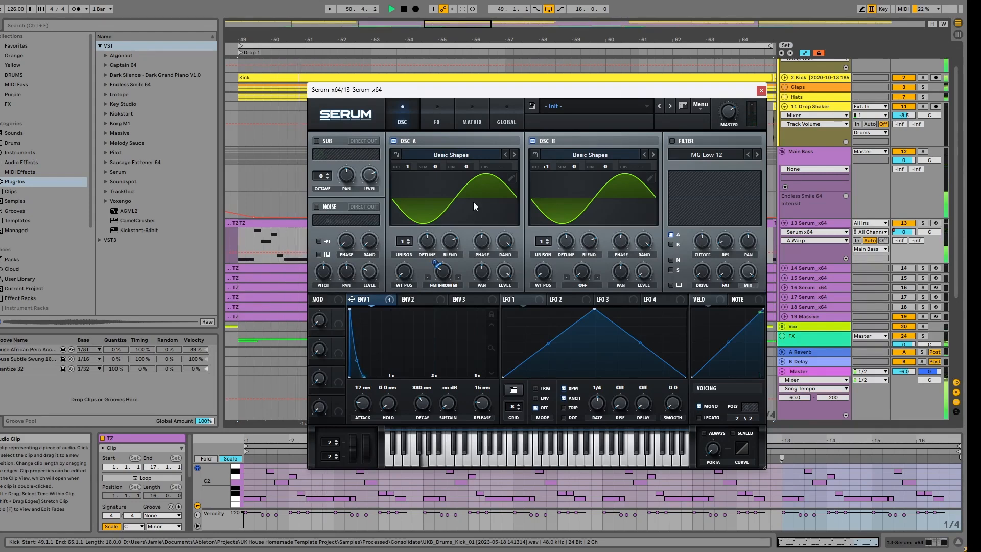
pyautogui.click(420, 37)
pyautogui.press('space')
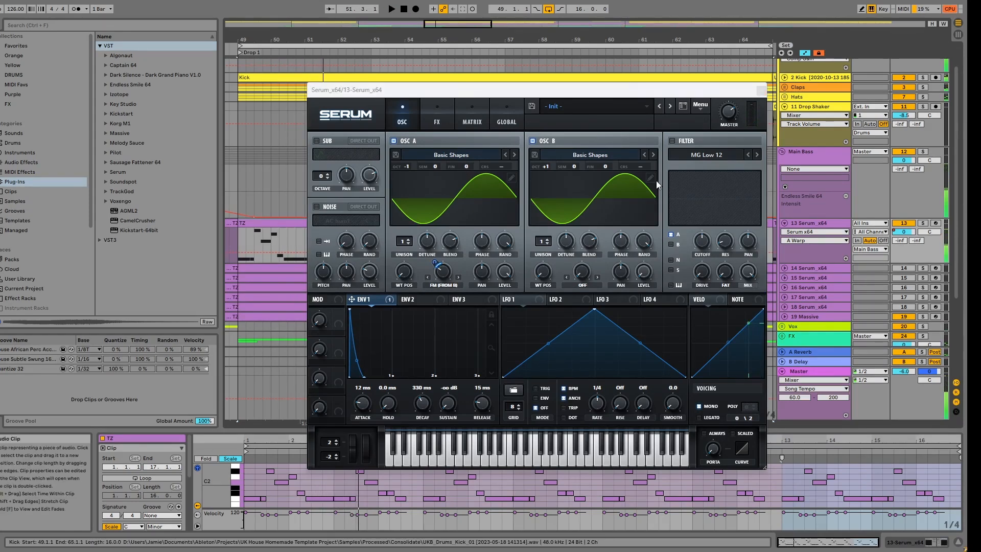
# Step: Enable the filter, choose the MG Low 18 type and turn its cutoff down
pyautogui.click(670, 140)
pyautogui.click(757, 155)
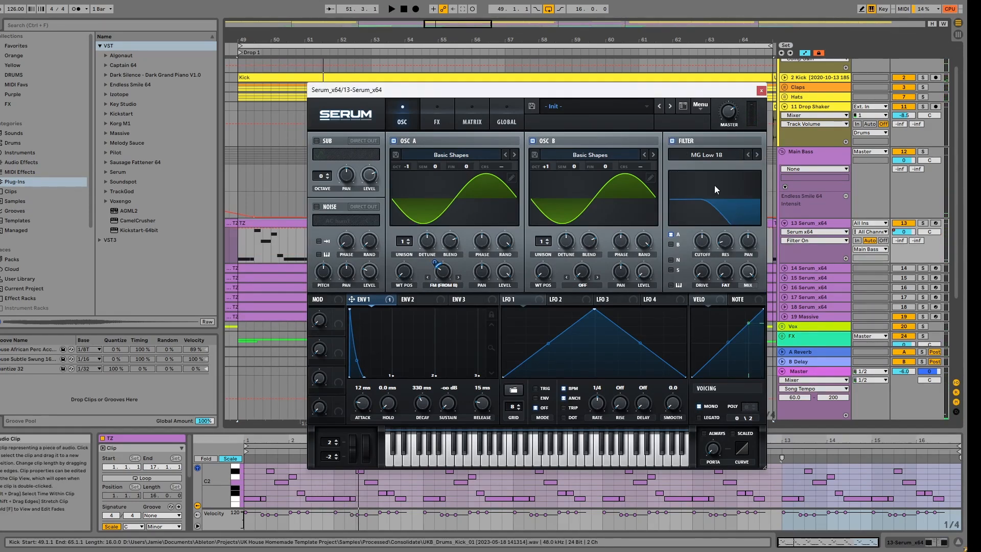
pyautogui.moveTo(699, 245); pyautogui.dragTo(703, 261)
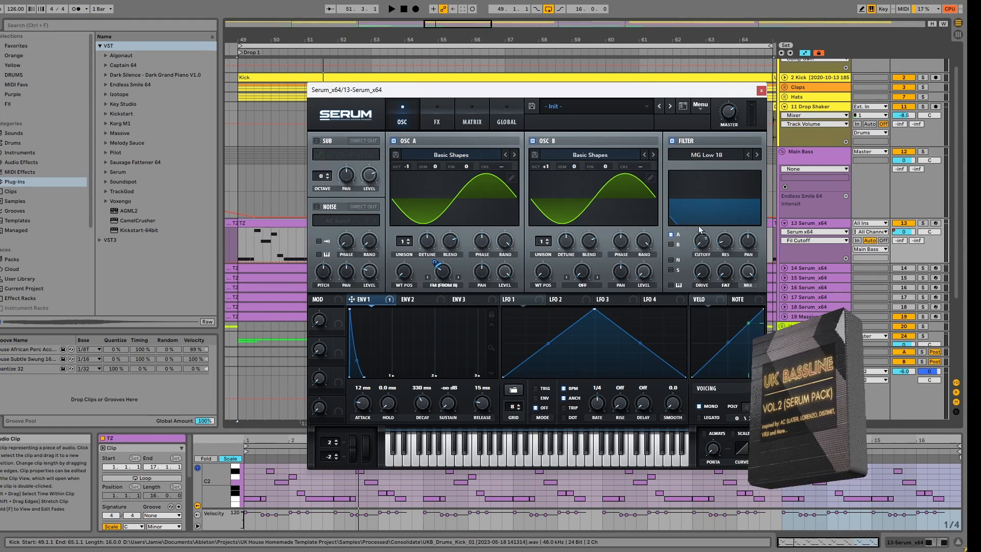
# Step: Assign envelope 1 to the filter cutoff and adjust the modulation depth while the drop plays
pyautogui.moveTo(352, 299)
pyautogui.mouseDown()
pyautogui.moveTo(702, 239)
pyautogui.moveTo(705, 213)
pyautogui.mouseUp()
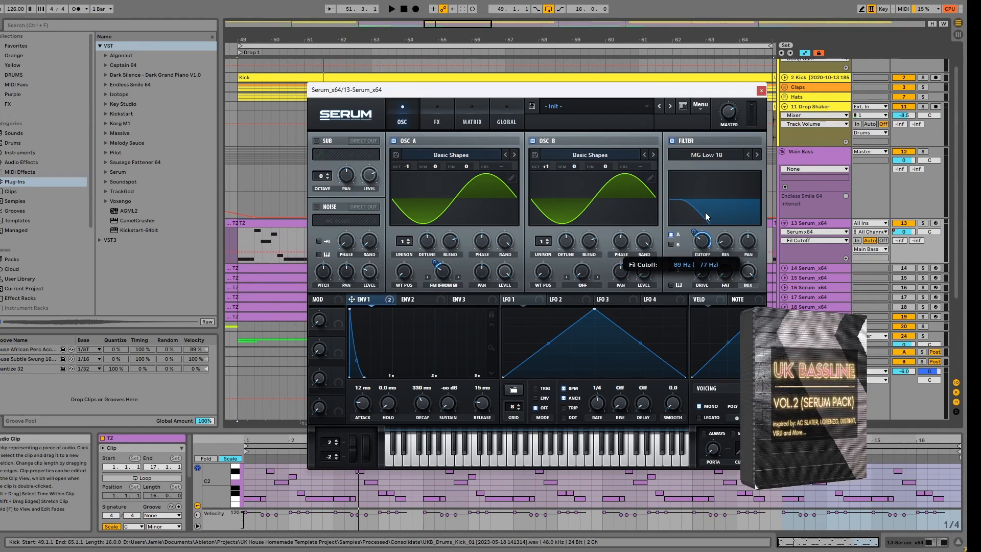
pyautogui.moveTo(693, 231)
pyautogui.mouseDown()
pyautogui.moveTo(693, 249)
pyautogui.moveTo(673, 259)
pyautogui.mouseUp()
pyautogui.press('space')
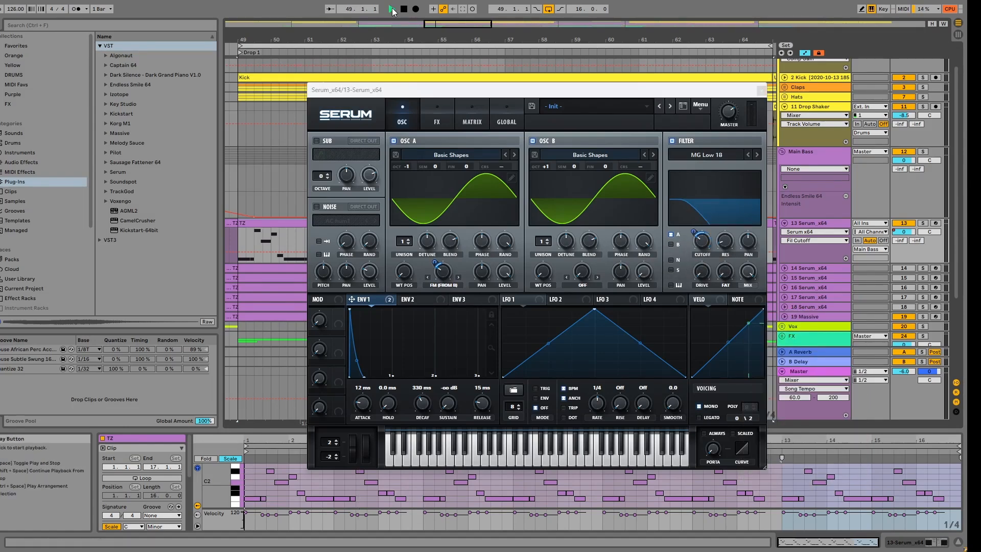
pyautogui.moveTo(693, 232)
pyautogui.mouseDown()
pyautogui.moveTo(694, 213)
pyautogui.moveTo(695, 223)
pyautogui.moveTo(706, 221)
pyautogui.moveTo(694, 229)
pyautogui.mouseUp()
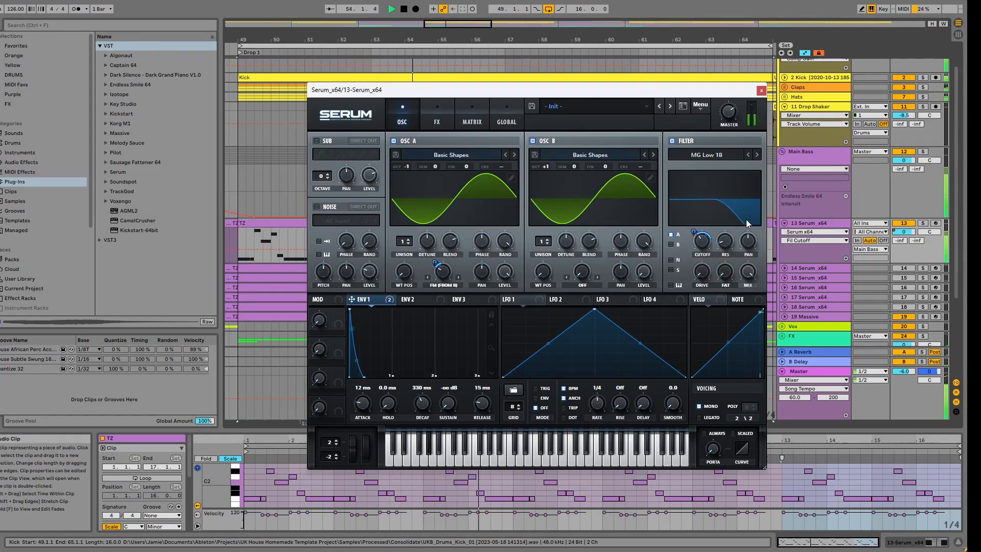
# Step: Enable the distortion effect, choose the Diode 2 type and adjust its drive and mix while the drop plays
pyautogui.click(437, 124)
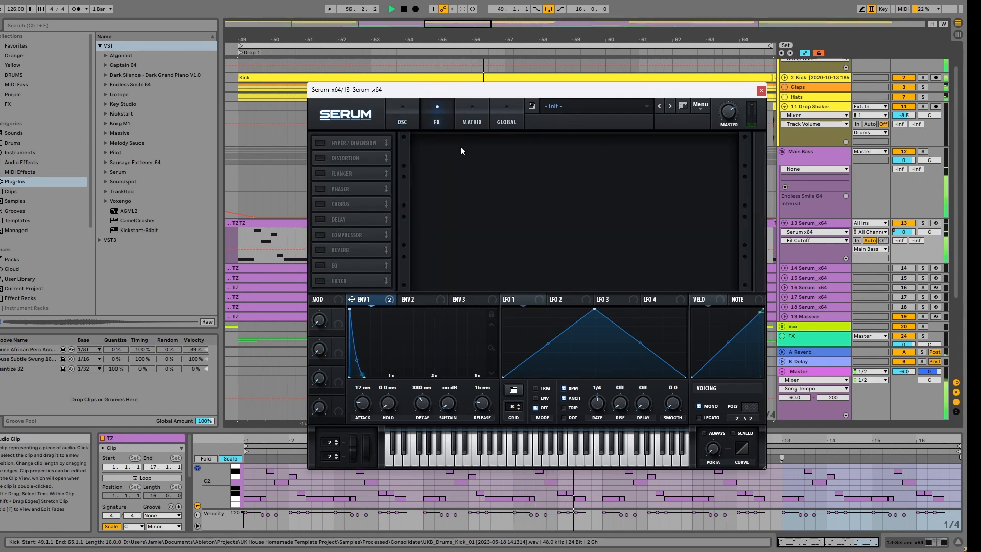
pyautogui.click(320, 159)
pyautogui.click(514, 152)
pyautogui.click(513, 152)
pyautogui.click(514, 151)
pyautogui.click(514, 152)
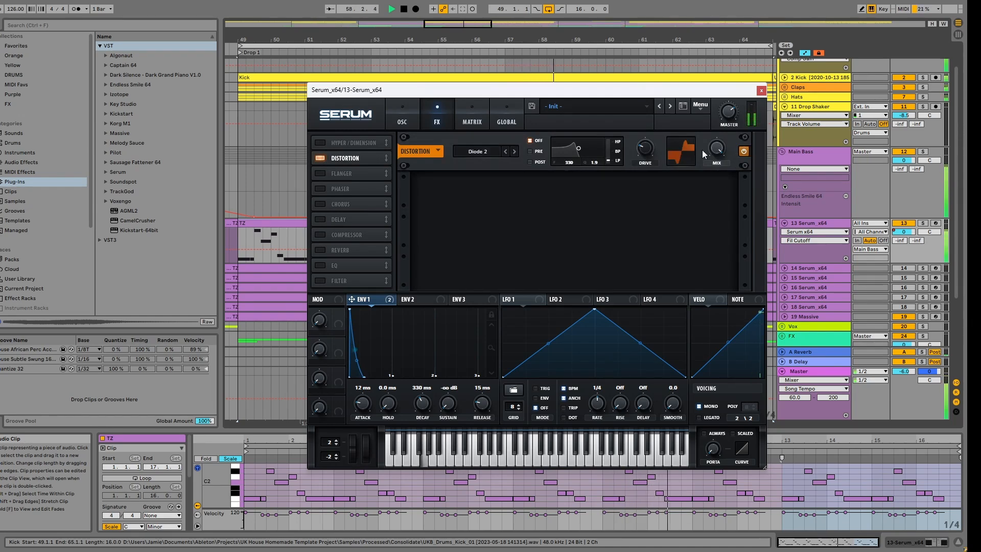
pyautogui.moveTo(652, 152); pyautogui.dragTo(651, 146)
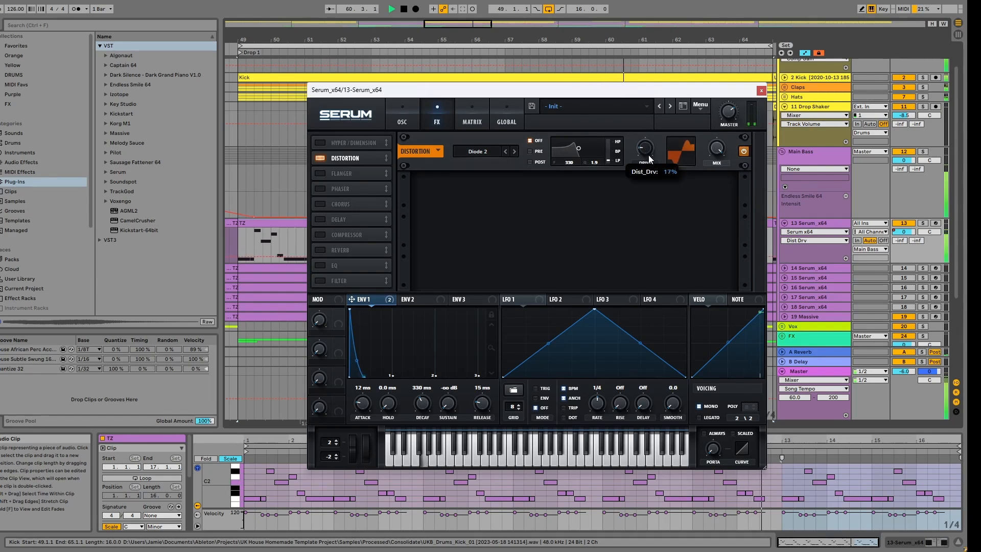
pyautogui.moveTo(715, 153); pyautogui.dragTo(715, 172)
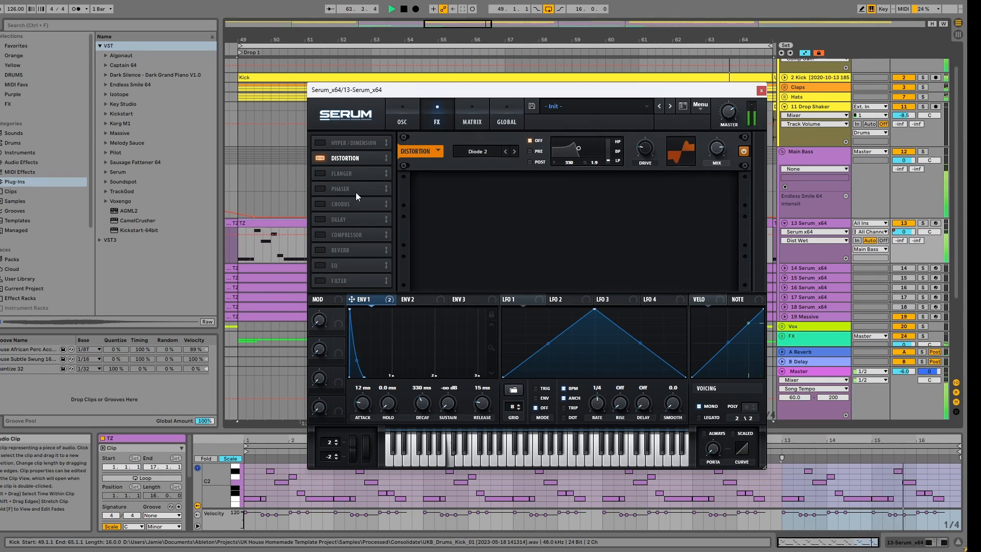
# Step: Enable the compressor below the distortion and adjust its threshold and gain
pyautogui.click(320, 234)
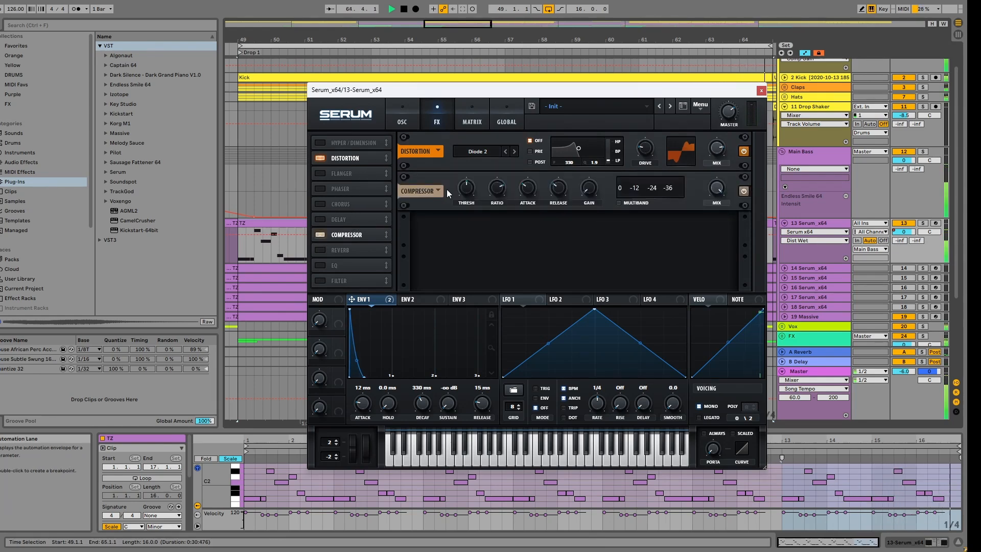
pyautogui.click(468, 190)
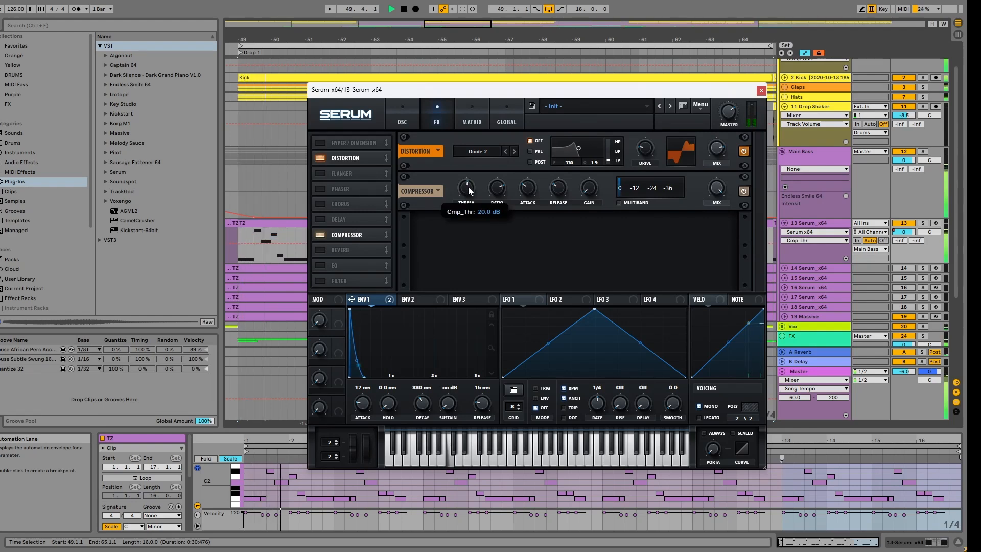
pyautogui.click(590, 189)
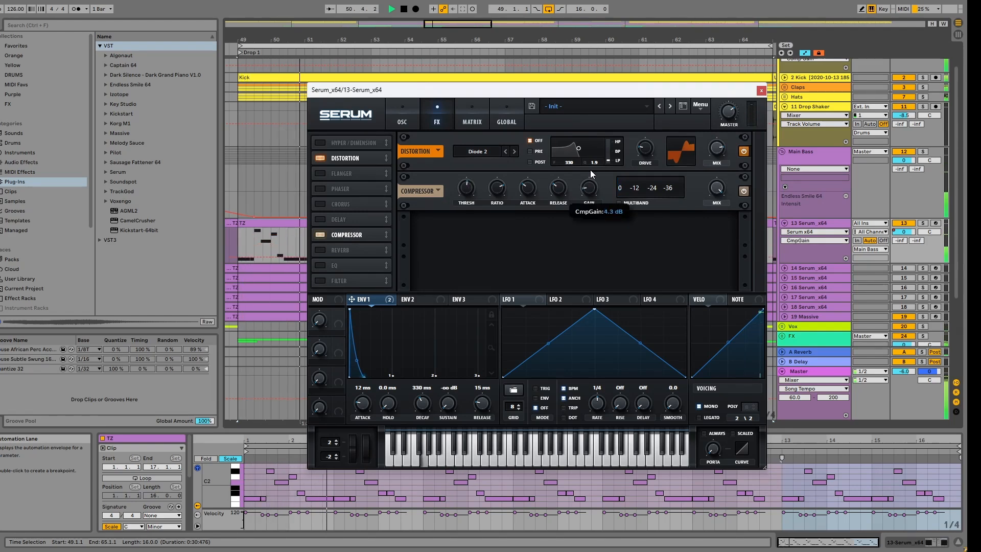
pyautogui.moveTo(587, 163); pyautogui.dragTo(587, 165)
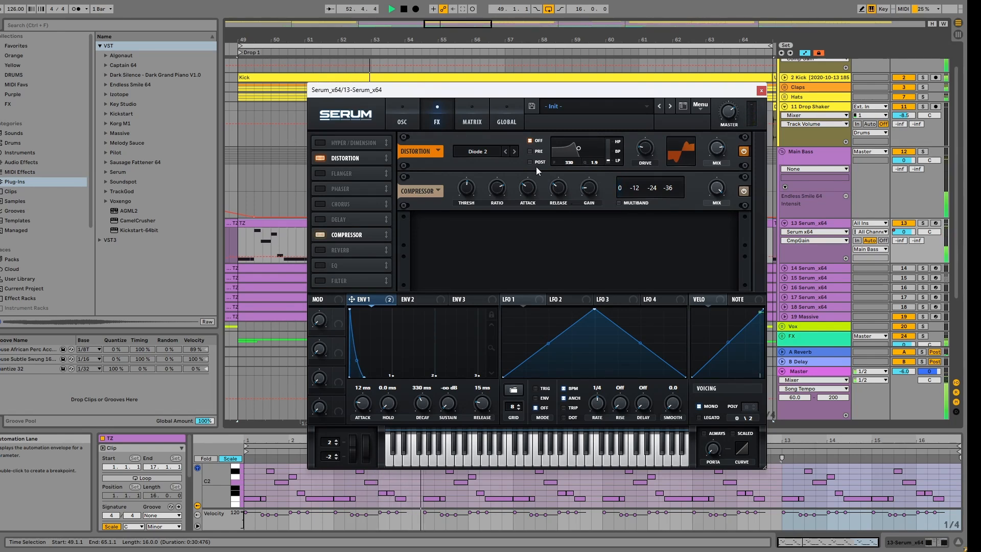
pyautogui.moveTo(466, 188)
pyautogui.mouseDown()
pyautogui.moveTo(466, 210)
pyautogui.moveTo(465, 163)
pyautogui.moveTo(464, 184)
pyautogui.mouseUp()
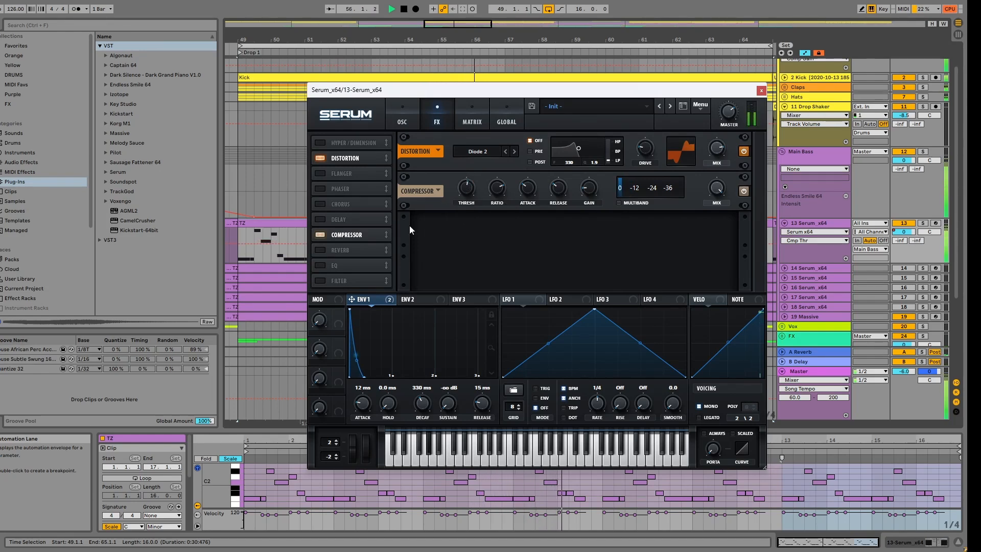
# Step: Enable the reverb in Plate mode, reduce its size and set its width to about 31%
pyautogui.click(320, 250)
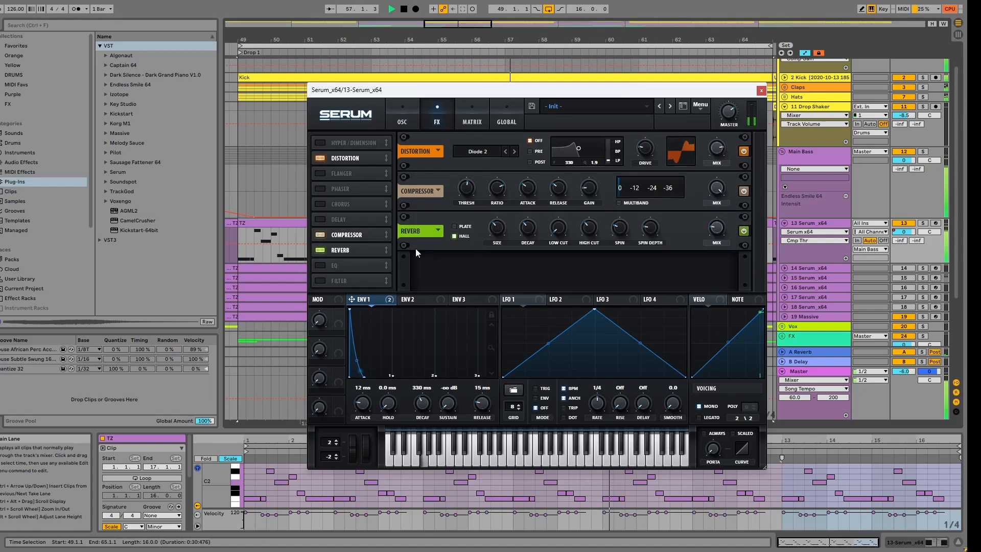
pyautogui.click(454, 225)
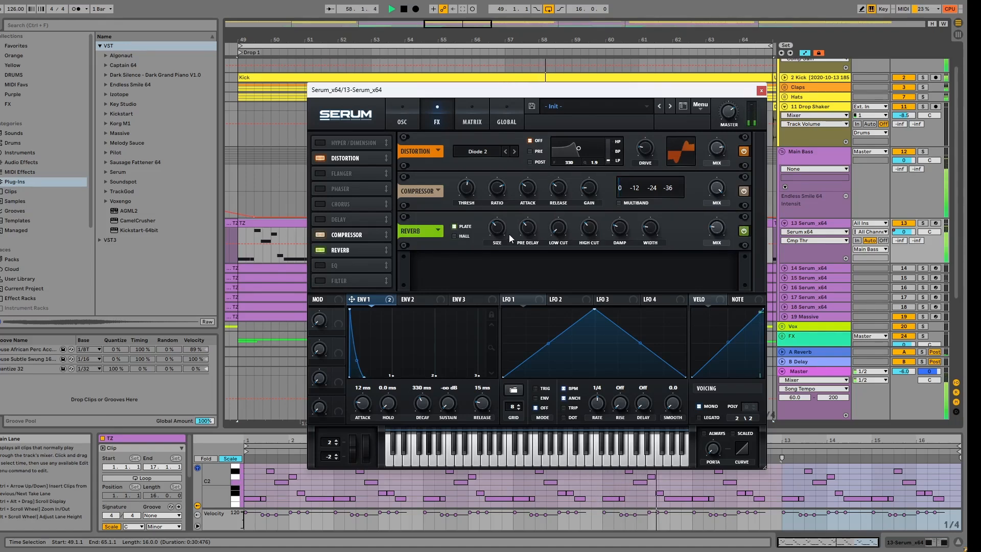
pyautogui.moveTo(501, 240); pyautogui.dragTo(505, 252)
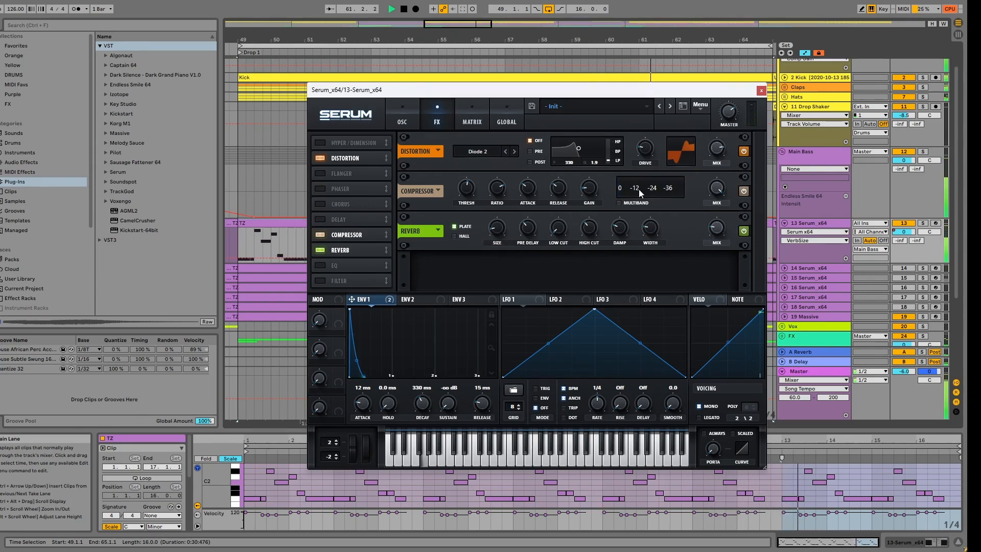
pyautogui.moveTo(654, 228); pyautogui.dragTo(651, 213)
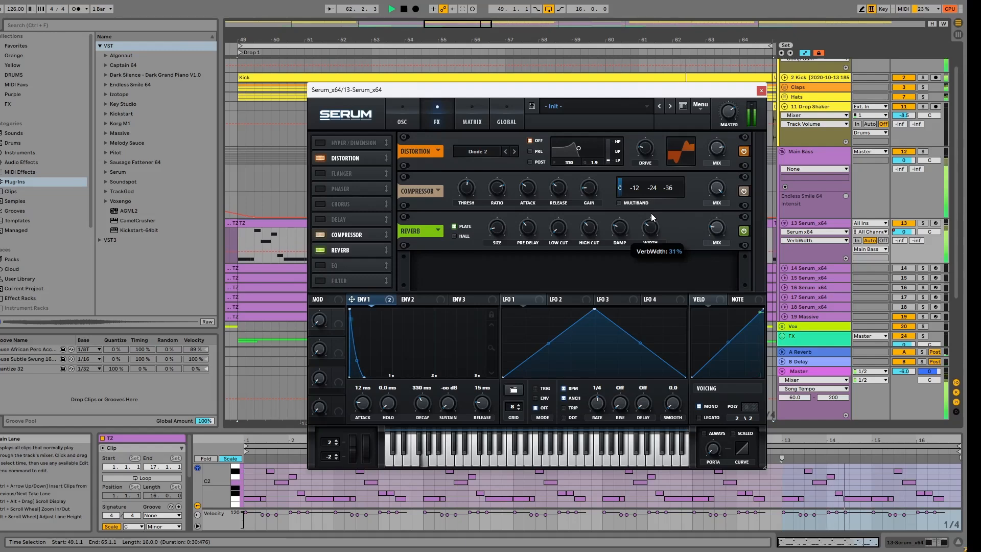
# Step: Switch the reverb to Hall and tune its size, mix, low cut and high cut
pyautogui.click(465, 237)
pyautogui.moveTo(497, 230); pyautogui.dragTo(504, 238)
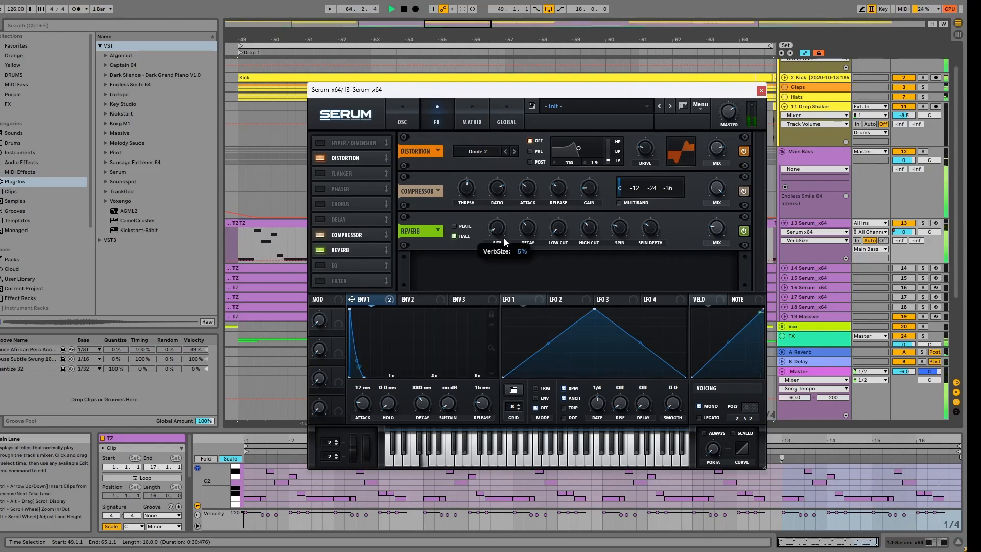
pyautogui.click(713, 237)
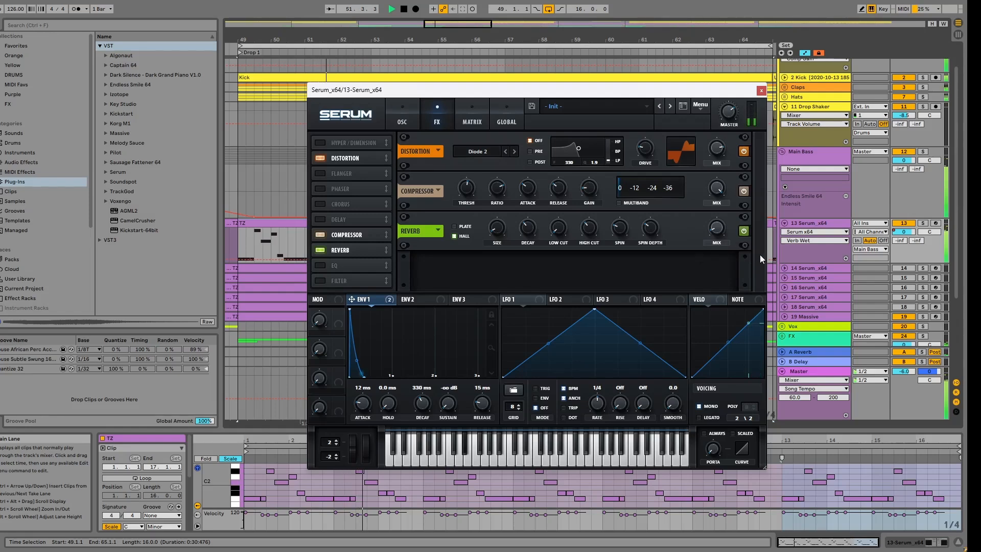
pyautogui.moveTo(500, 236); pyautogui.dragTo(500, 233)
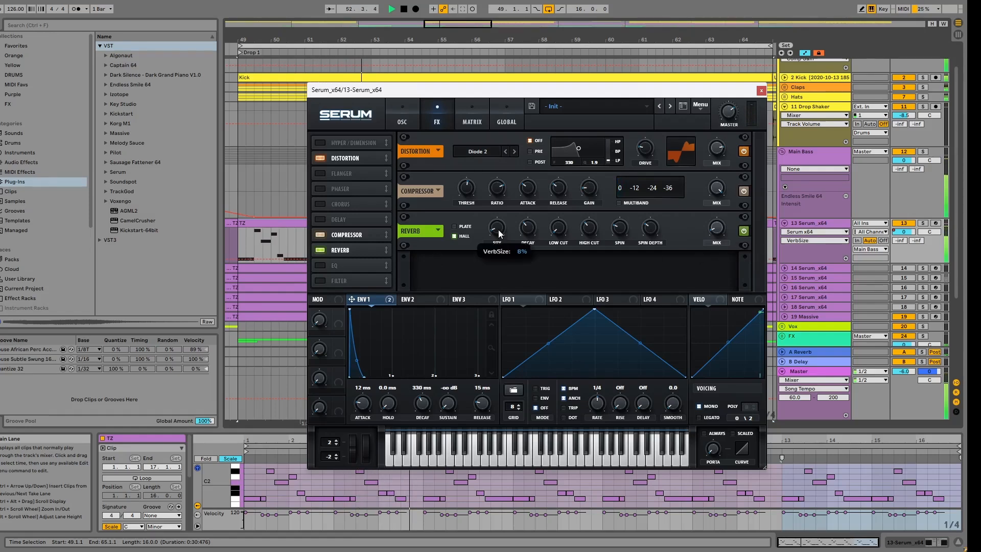
pyautogui.moveTo(498, 228); pyautogui.dragTo(497, 226)
pyautogui.click(562, 227)
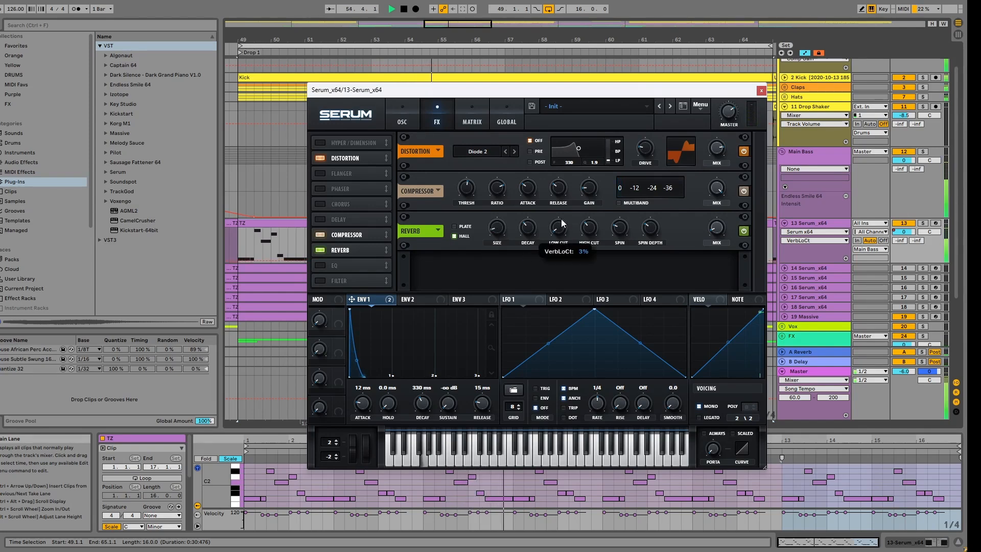
pyautogui.click(591, 237)
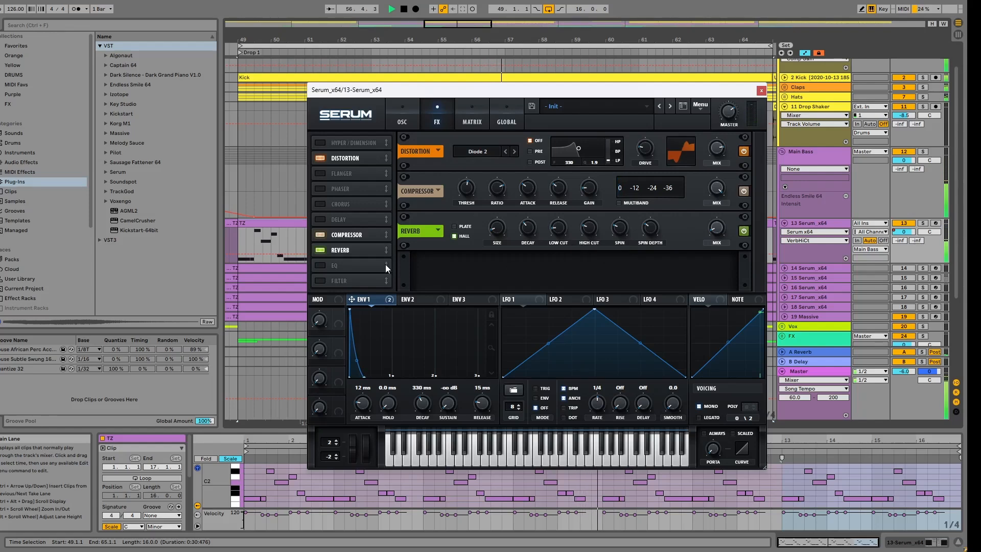
# Step: Move the delay after the reverb in the effects chain, enable it and lower its mix to about 8%
pyautogui.moveTo(346, 217); pyautogui.dragTo(347, 253)
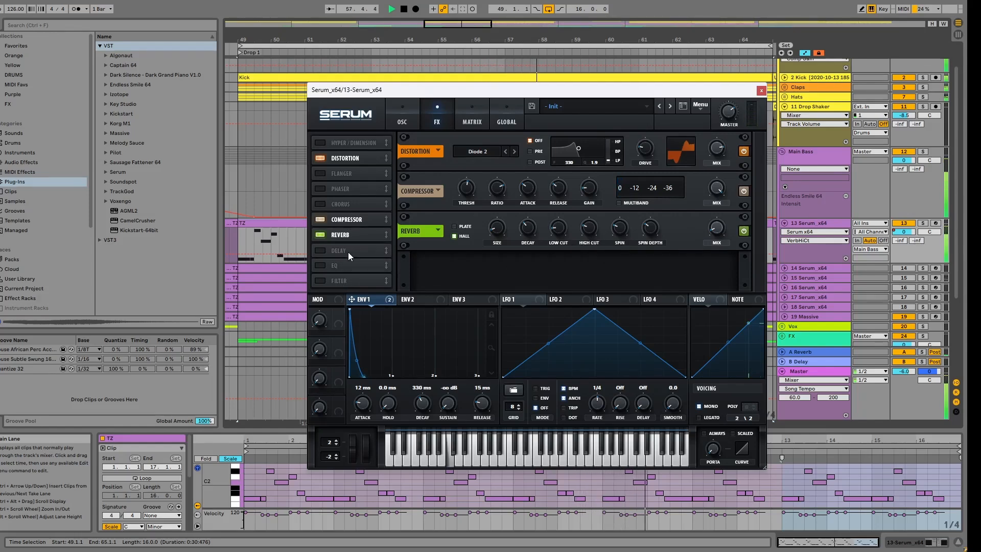
pyautogui.click(324, 252)
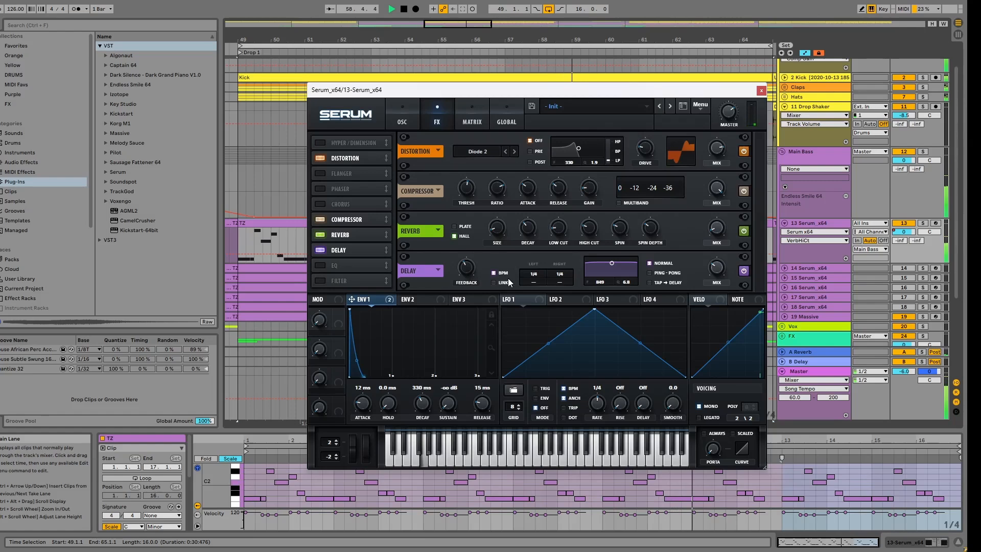
pyautogui.click(713, 268)
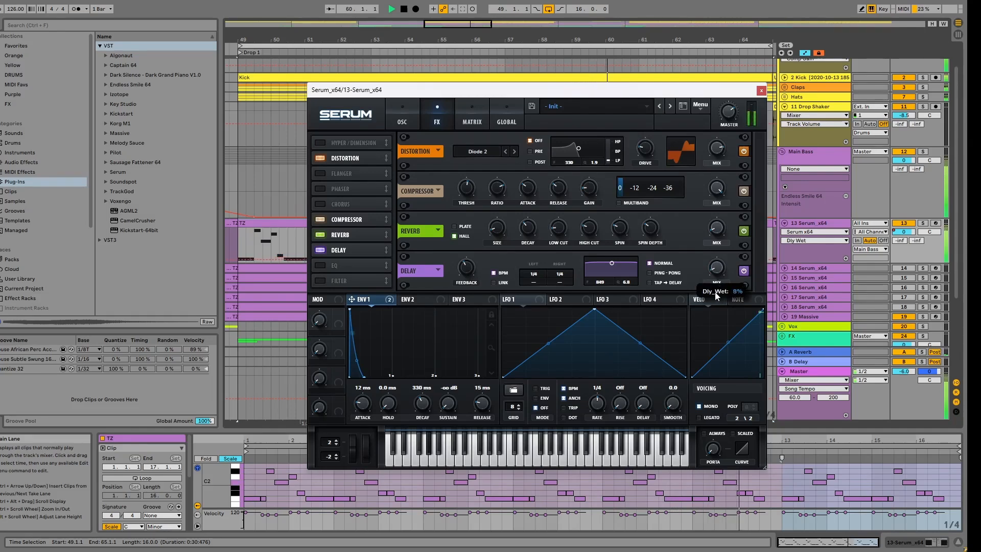
# Step: Set the delay to ping-pong, narrow its filter band, and adjust its feedback and mix
pyautogui.click(665, 276)
pyautogui.moveTo(612, 262); pyautogui.dragTo(612, 278)
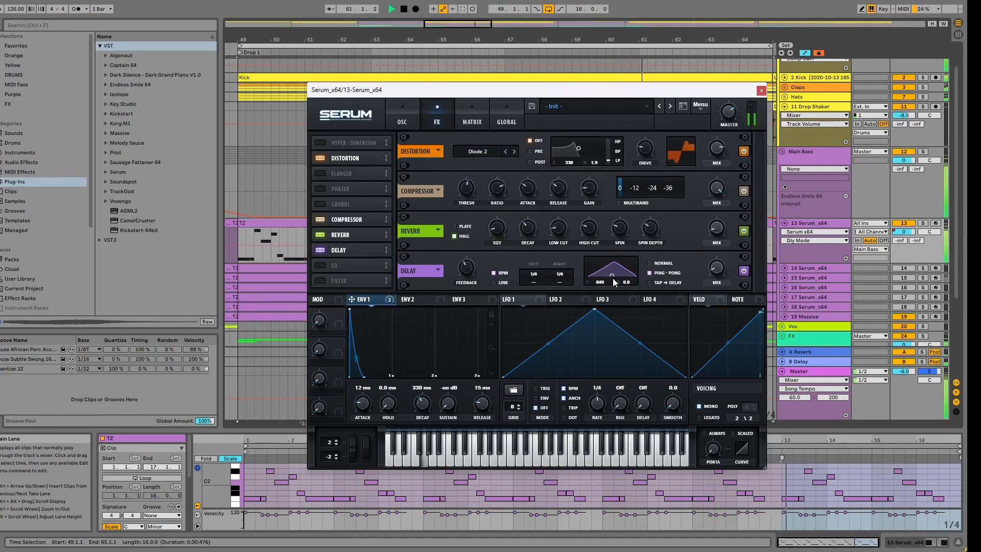
pyautogui.moveTo(470, 272); pyautogui.dragTo(478, 318)
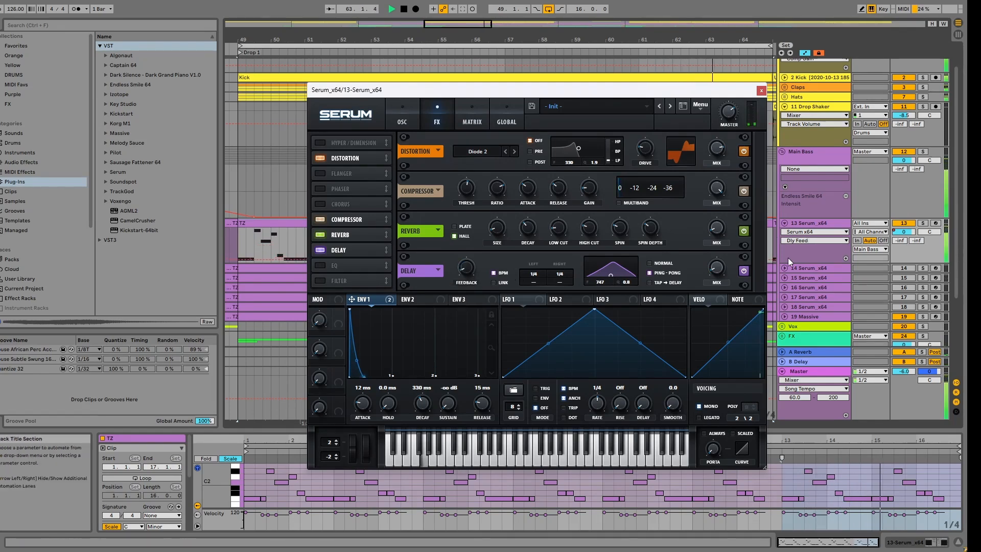
pyautogui.moveTo(714, 267); pyautogui.dragTo(716, 266)
# Step: Return to the oscillator view and stop the playback
pyautogui.click(402, 119)
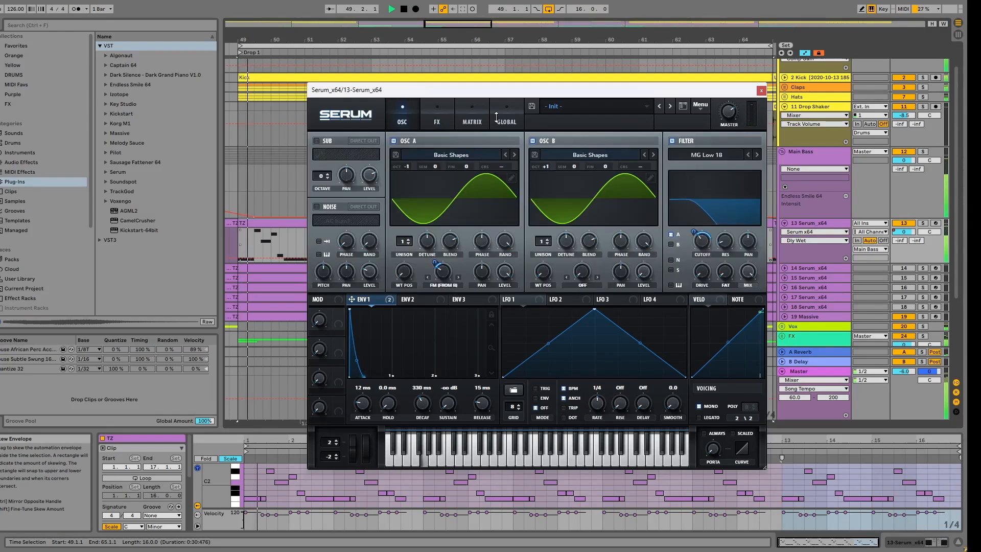
pyautogui.click(404, 14)
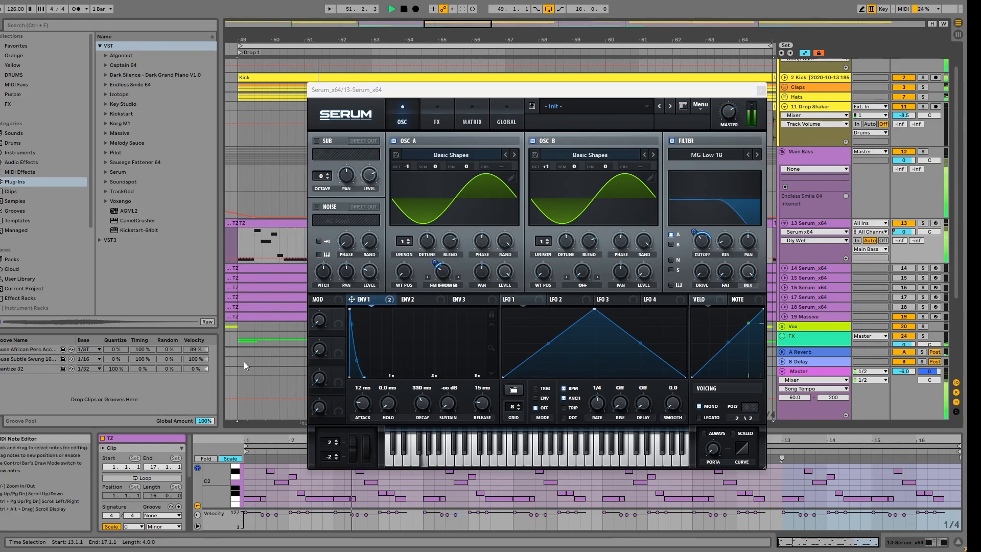
pyautogui.click(405, 10)
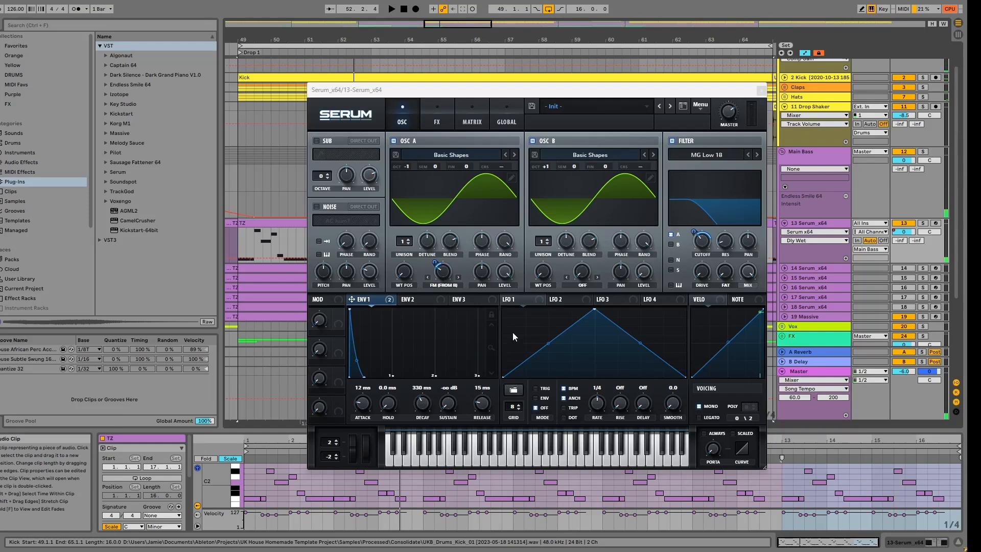
# Step: Assign macro 1 to oscillator A's FM warp amount and macro 2 to the filter cutoff
pyautogui.click(338, 322)
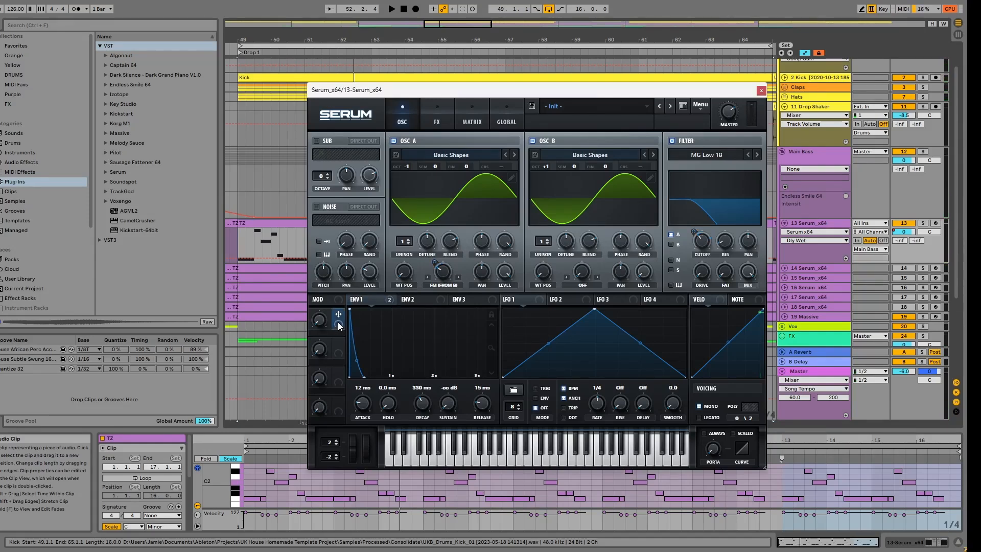
pyautogui.moveTo(339, 313); pyautogui.dragTo(474, 255)
pyautogui.click(321, 322)
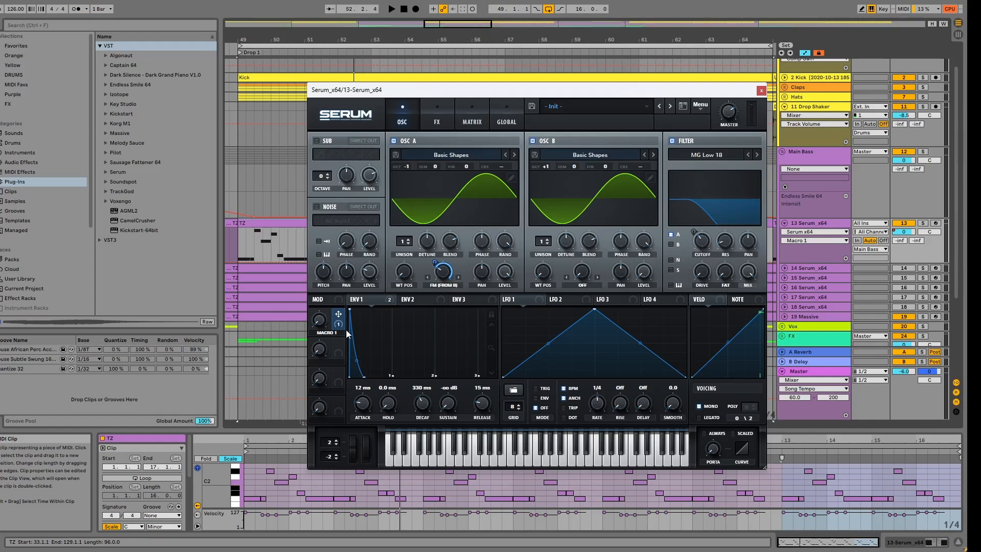
pyautogui.moveTo(704, 239); pyautogui.dragTo(703, 240)
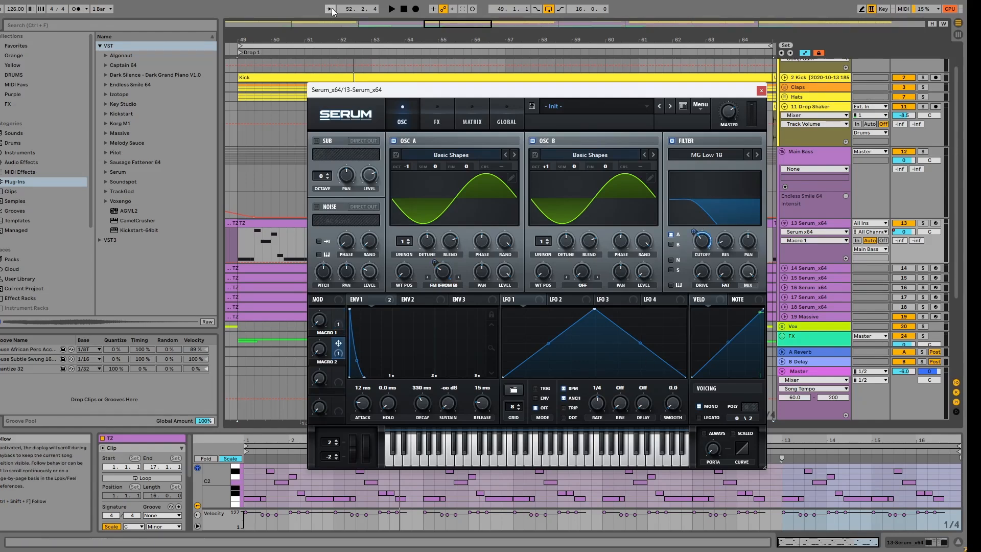
# Step: Play the drop while sweeping macro 2 and macro 1 to audition them, and stop the playback
pyautogui.press('space')
pyautogui.moveTo(319, 348); pyautogui.dragTo(324, 302)
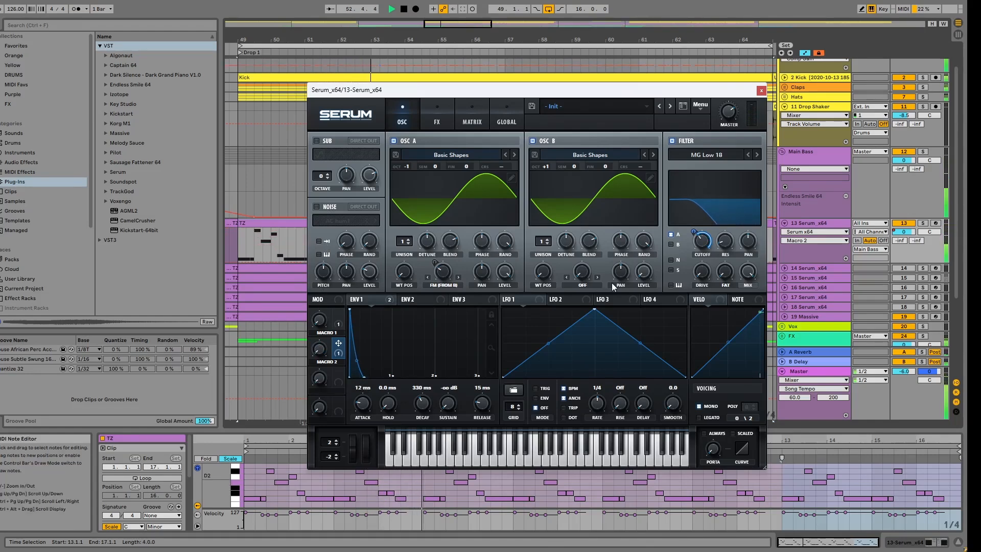
pyautogui.moveTo(321, 319); pyautogui.dragTo(320, 304)
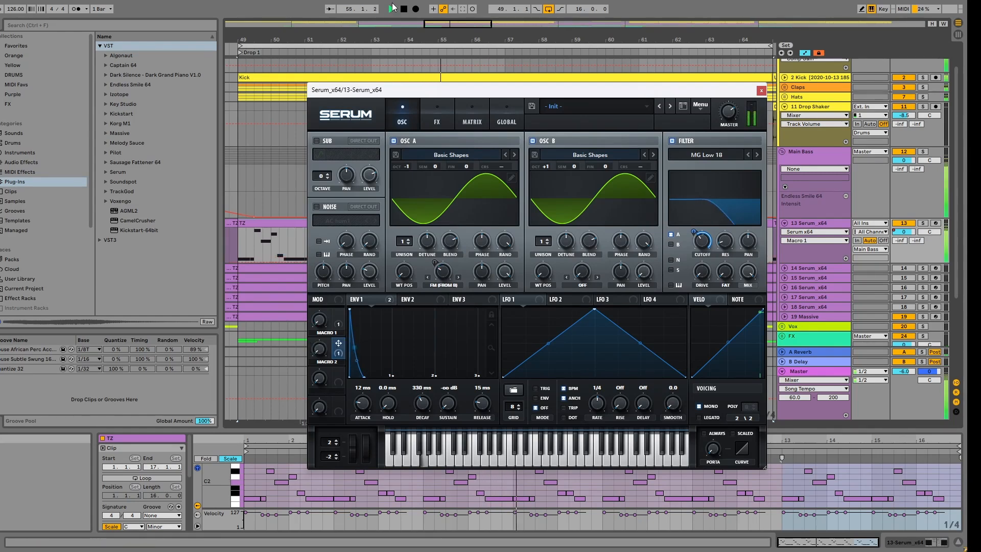
pyautogui.click(403, 9)
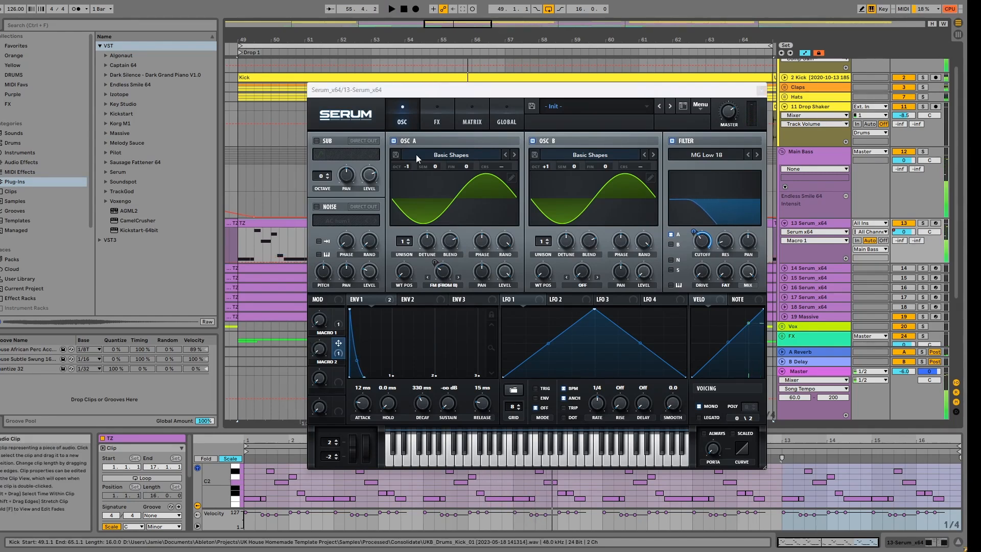
# Step: Check the reverb and delay mix amounts, play the drop briefly and return to the oscillator view
pyautogui.click(435, 121)
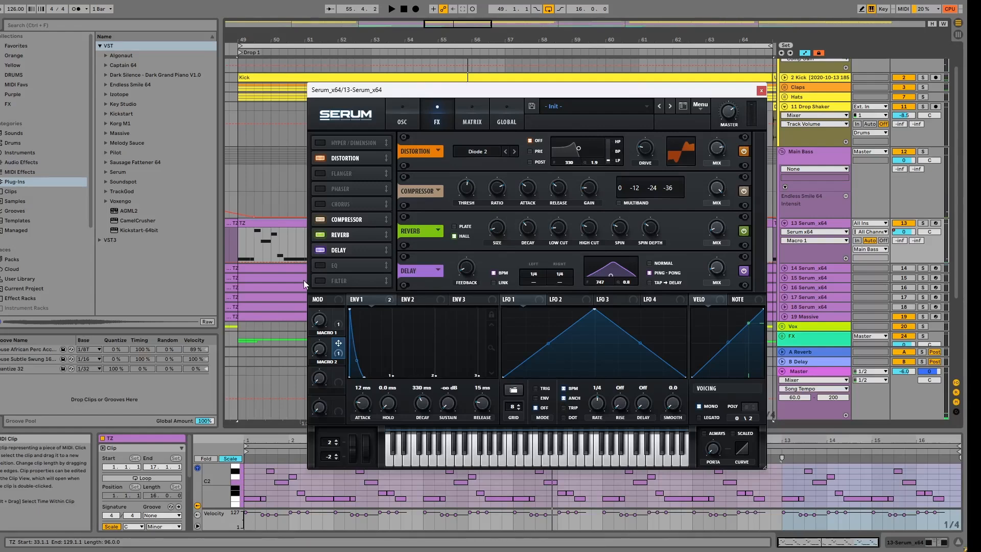
pyautogui.click(716, 236)
pyautogui.click(719, 271)
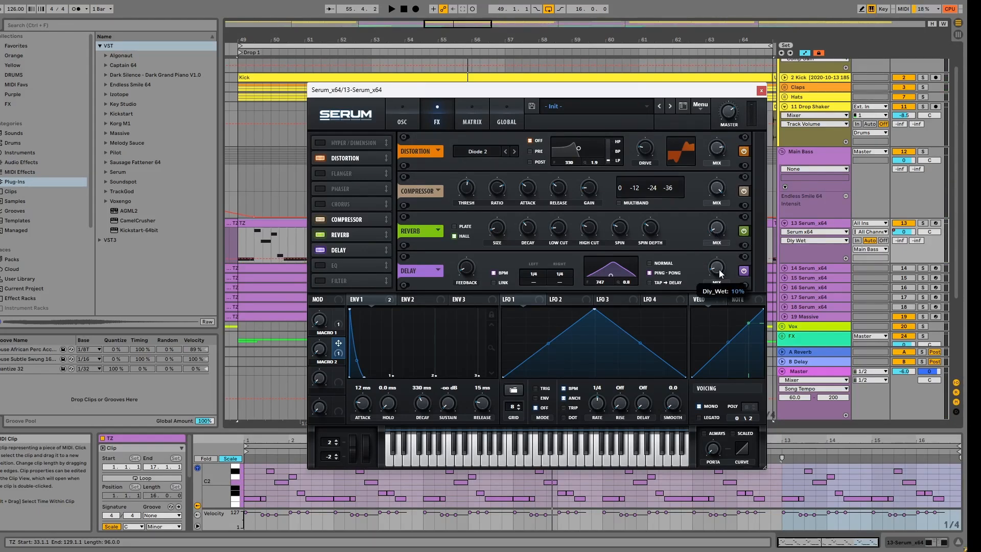
pyautogui.click(391, 9)
pyautogui.click(409, 121)
pyautogui.click(404, 9)
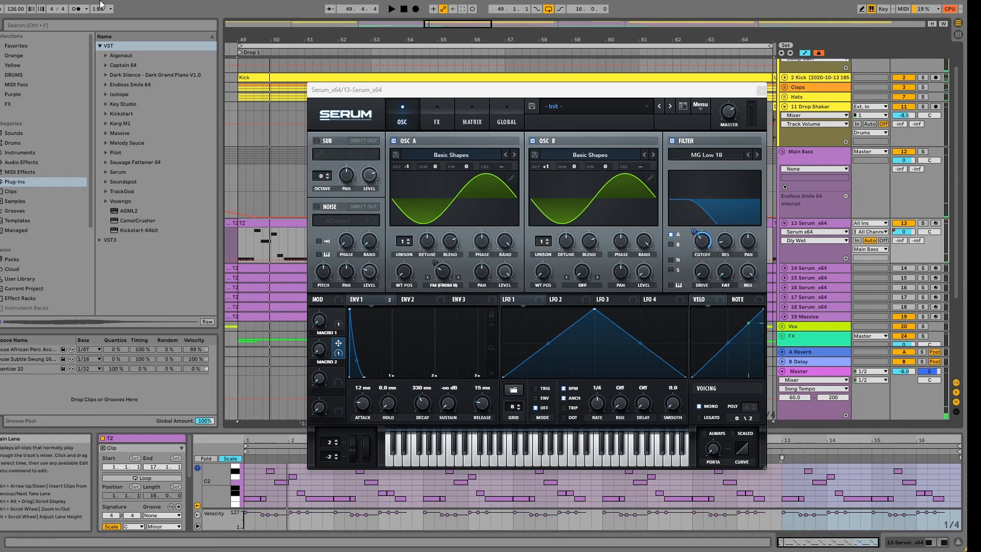
# Step: Set the project tempo to 135 BPM and play the drop while adjusting macros 1 and 2 to audition the bass
pyautogui.moveTo(16, 8); pyautogui.dragTo(15, 0)
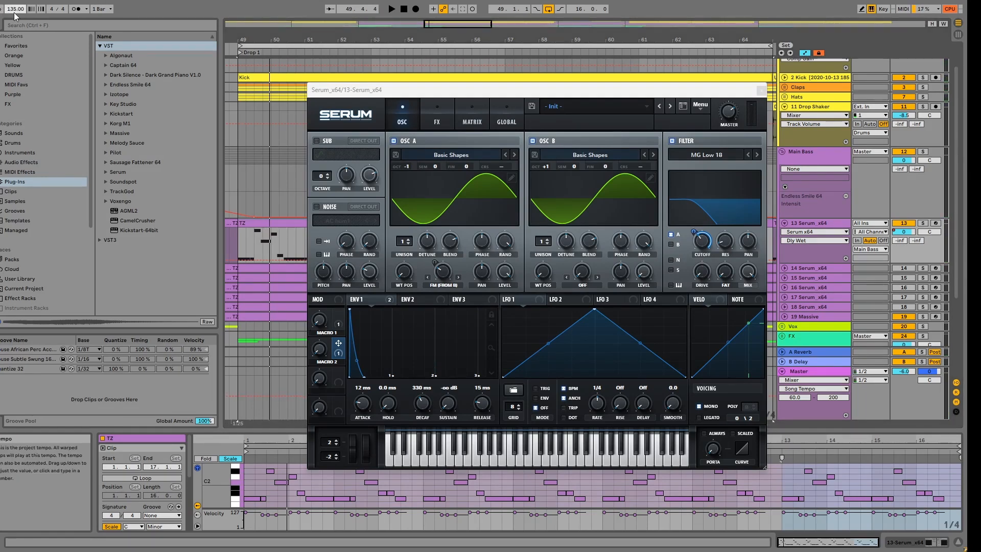
pyautogui.click(319, 317)
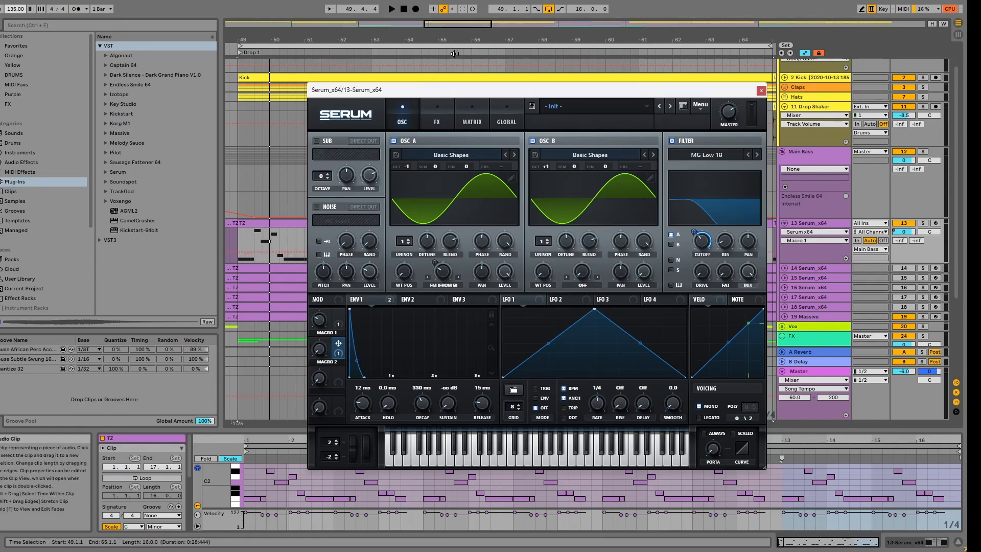
pyautogui.press('space')
pyautogui.moveTo(320, 320); pyautogui.dragTo(324, 321)
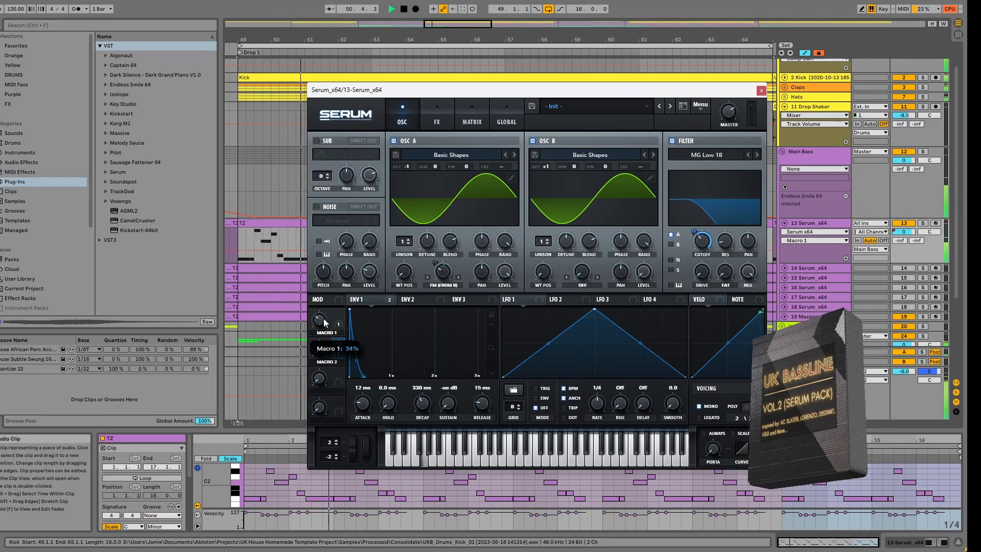
pyautogui.click(319, 349)
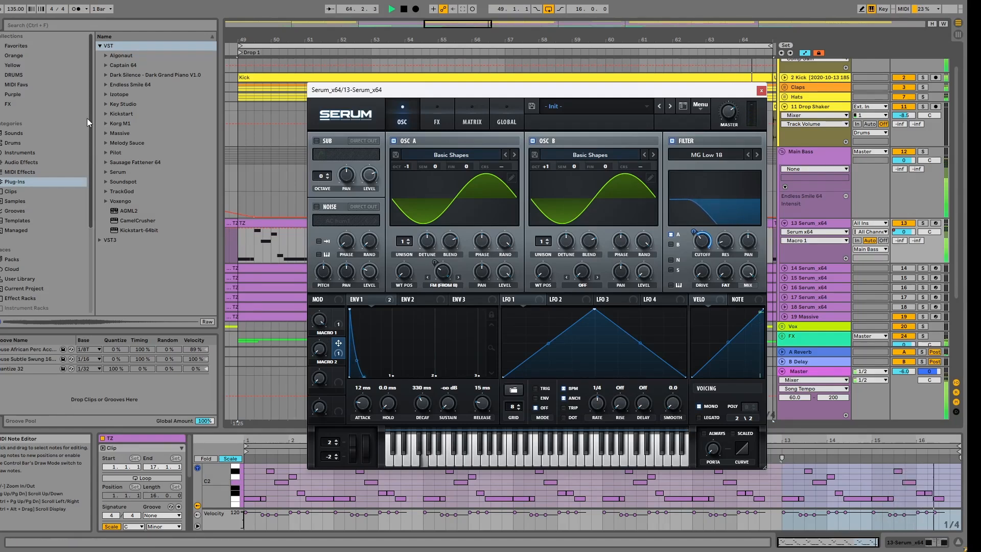
# Step: Set the project tempo to 127 BPM, sweep macro 1 while the drop plays, and stop the playback
pyautogui.moveTo(15, 9); pyautogui.dragTo(15, 13)
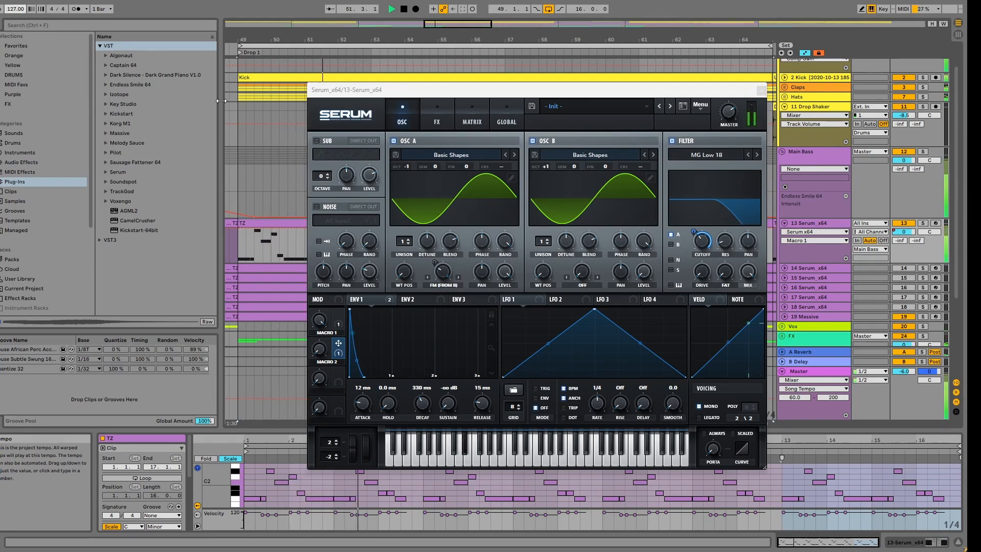
pyautogui.moveTo(321, 321); pyautogui.dragTo(360, 415)
pyautogui.moveTo(388, 473); pyautogui.dragTo(379, 397)
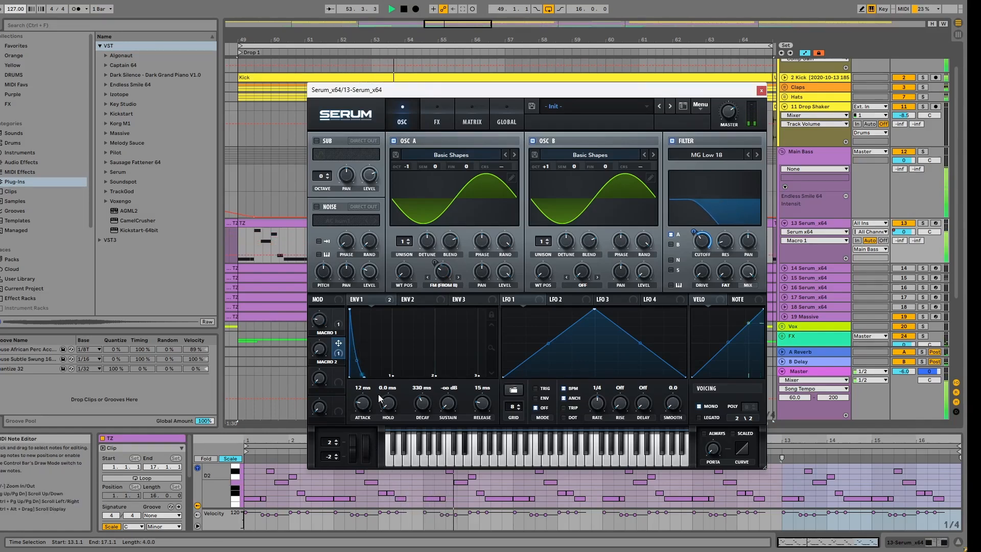
pyautogui.moveTo(321, 322); pyautogui.dragTo(317, 336)
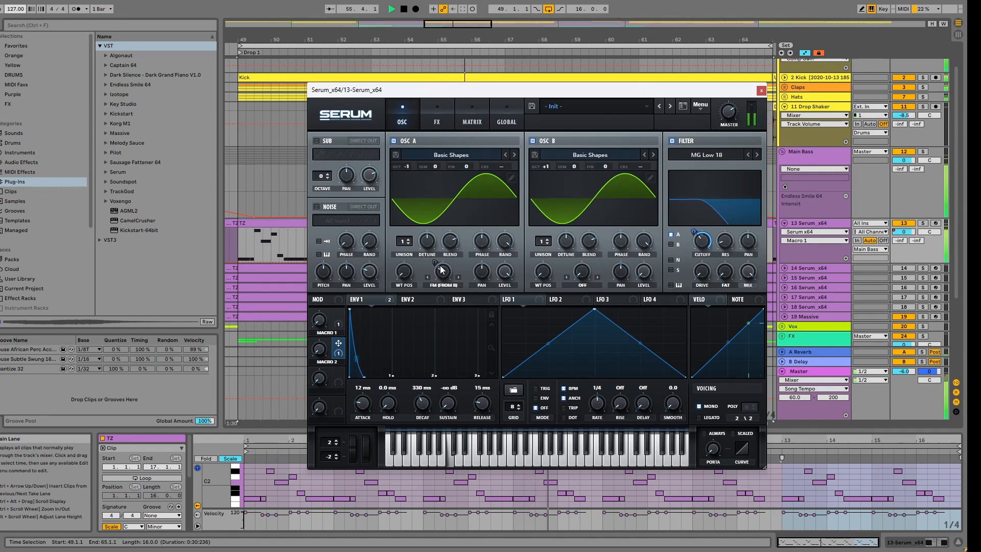
pyautogui.click(404, 9)
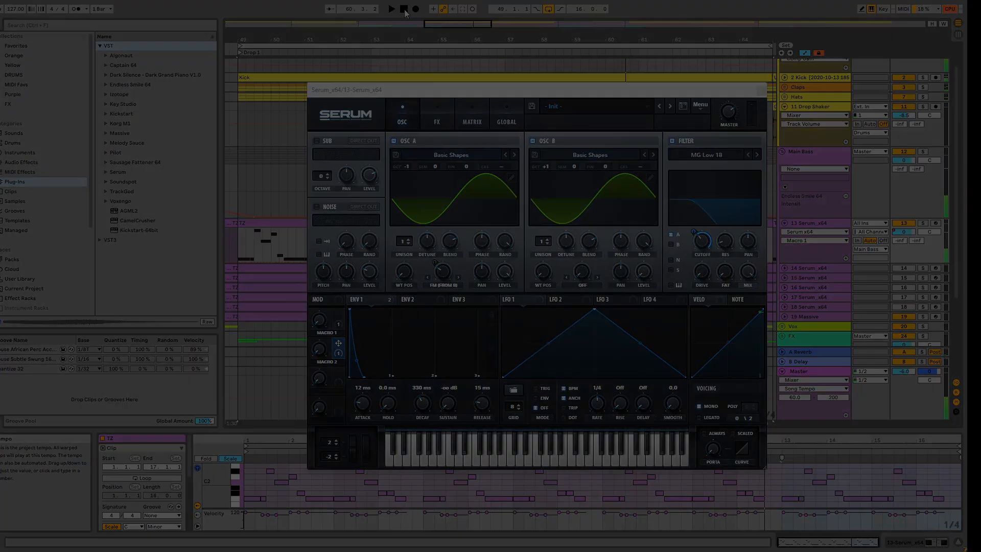